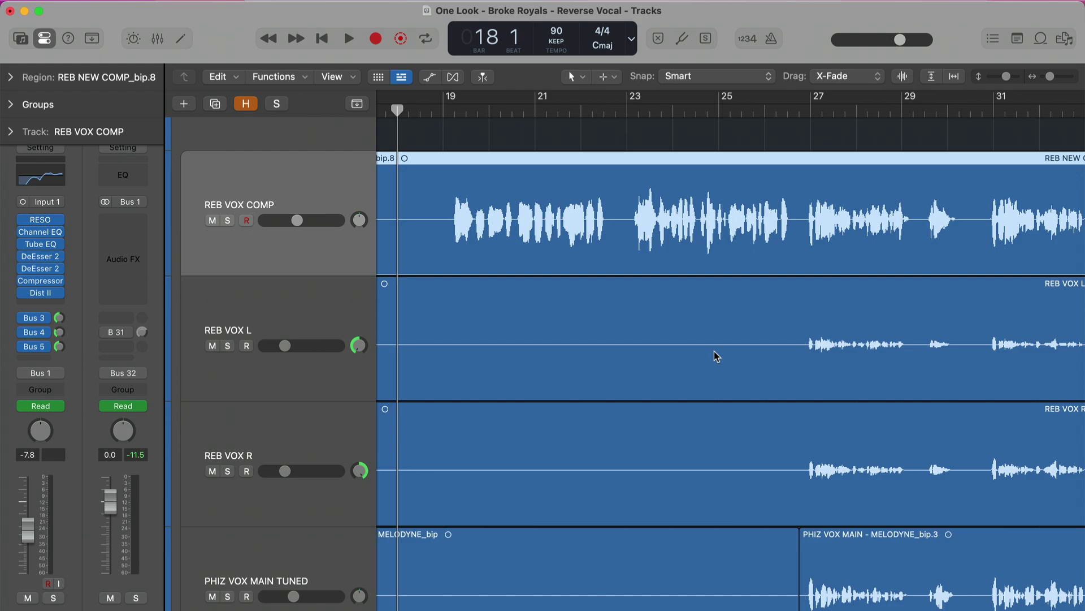
# Play back the original REB VOX COMP vocal from bar 18 through its first phrase.
pyautogui.press('space')
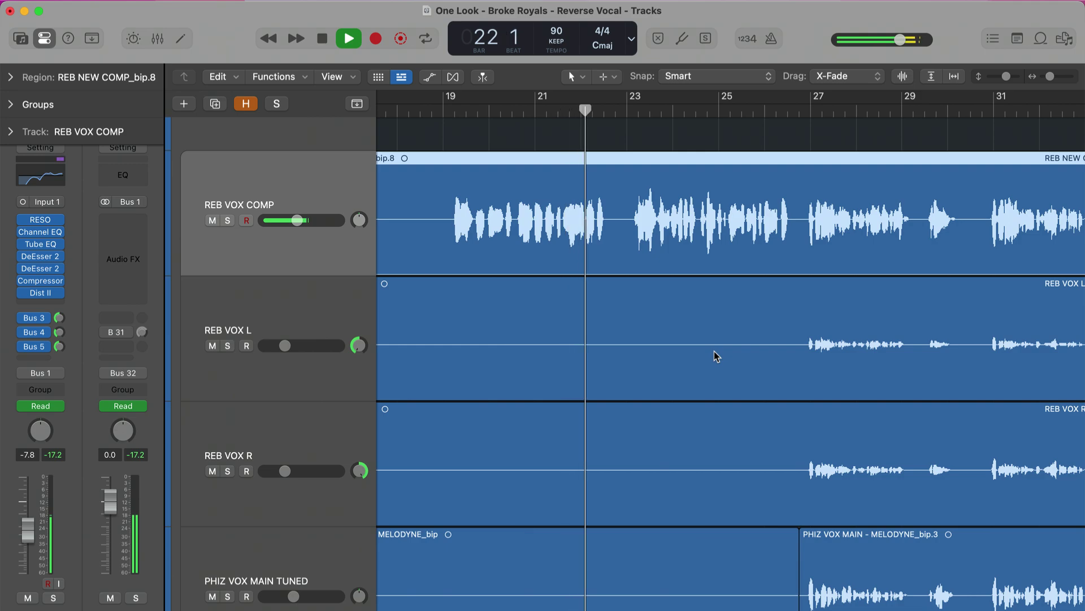
pyautogui.press('space')
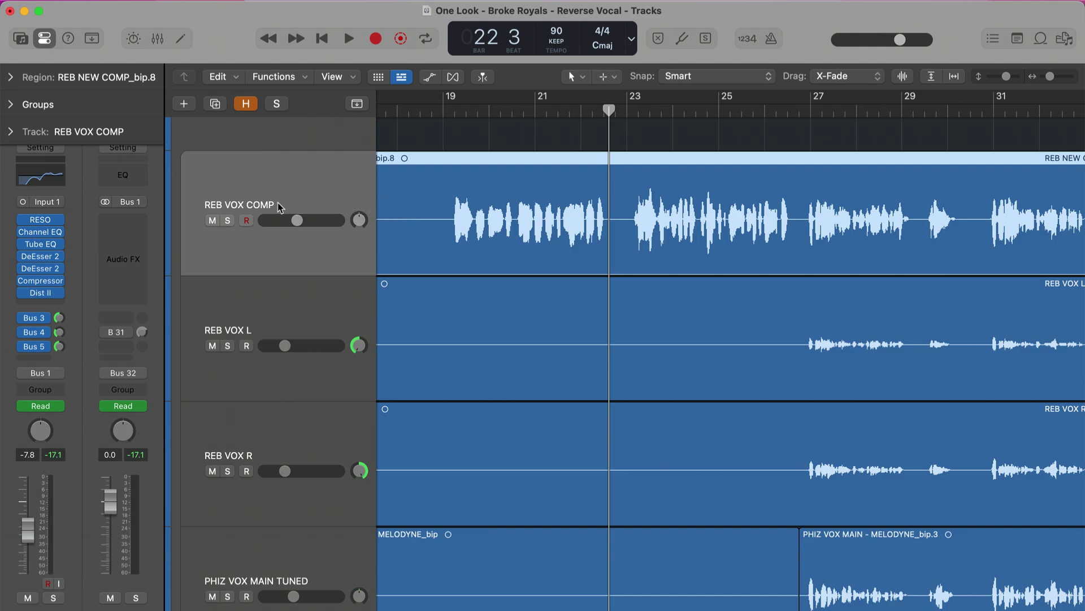
# Duplicate the REB VOX COMP track with its settings and rename the new track VOX SWELL.
pyautogui.press('super+d')
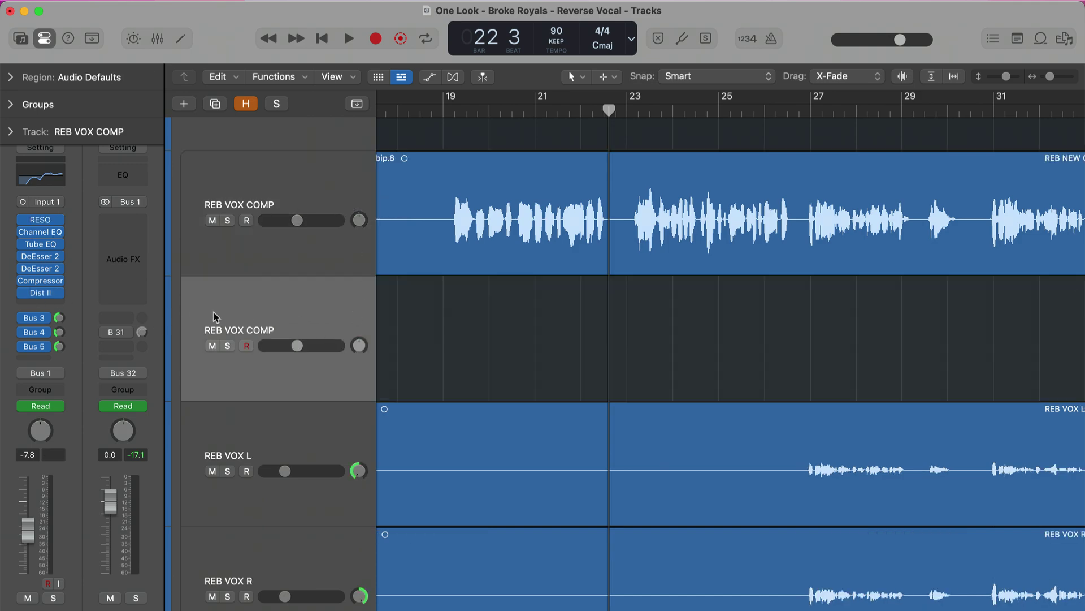
pyautogui.doubleClick(222, 329)
pyautogui.write('VOX SWELL')
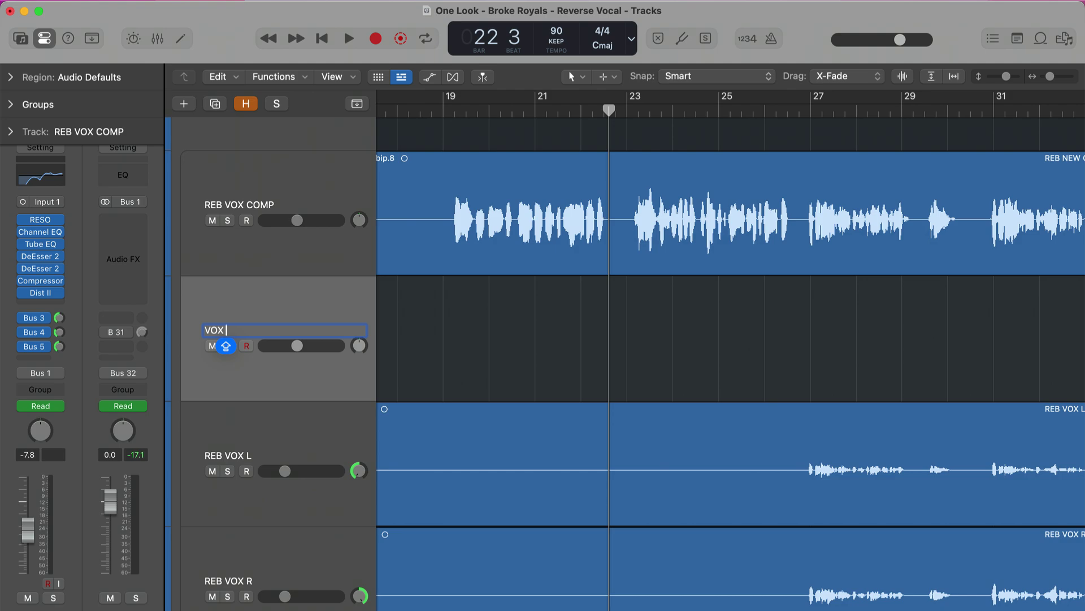
pyautogui.press('Return')
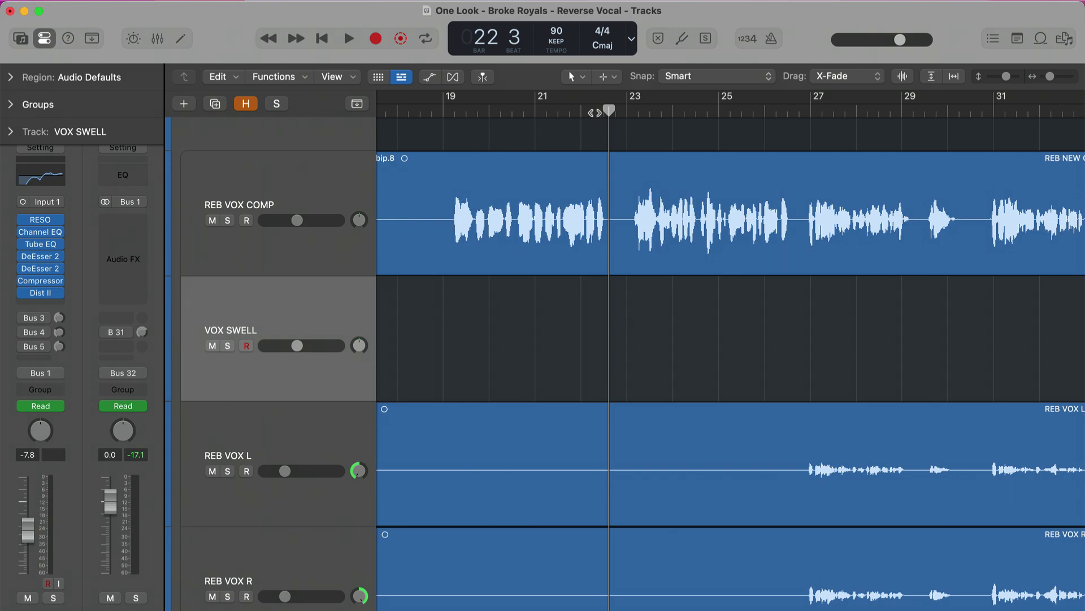
# Copy the vocal passage from bar 19 to just before bar 27 onto the VOX SWELL track with the Marquee tool, leaving out automation data.
pyautogui.click(608, 76)
pyautogui.click(639, 285)
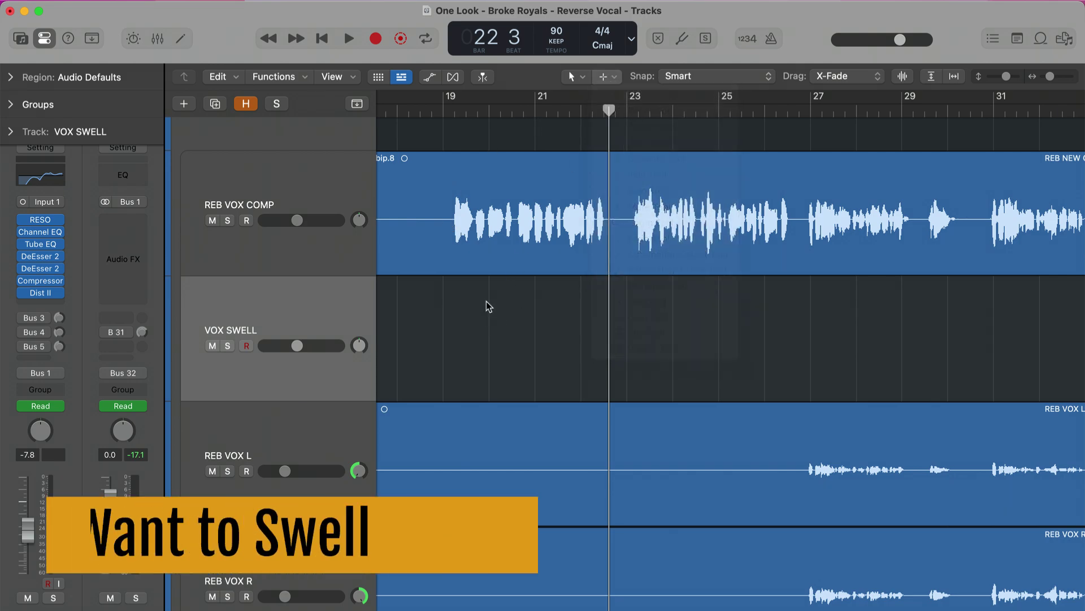
pyautogui.moveTo(443, 246); pyautogui.dragTo(795, 245)
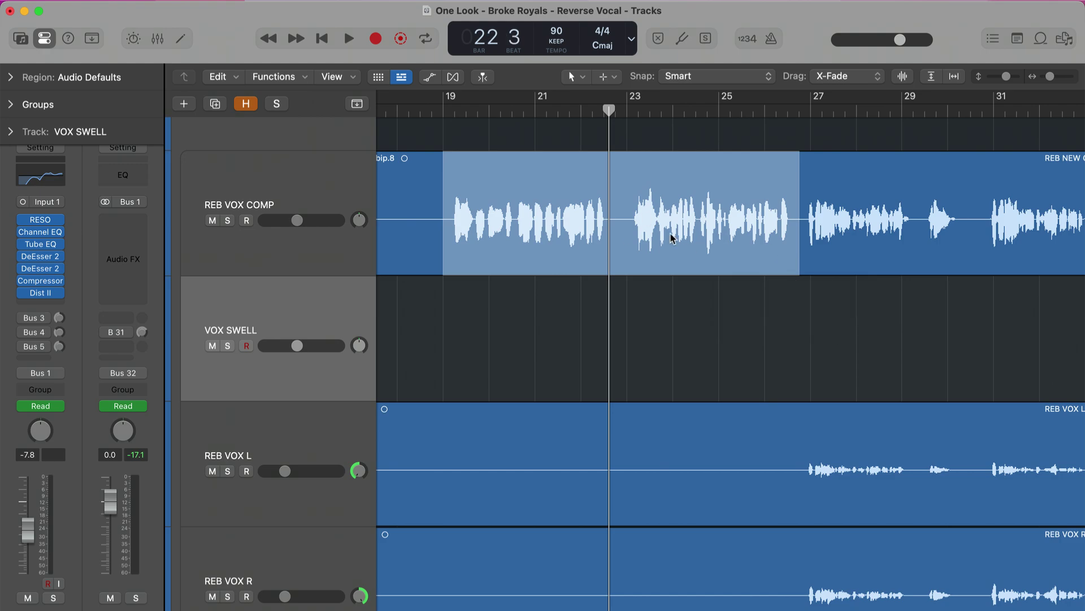
pyautogui.moveTo(671, 237); pyautogui.dragTo(669, 312)
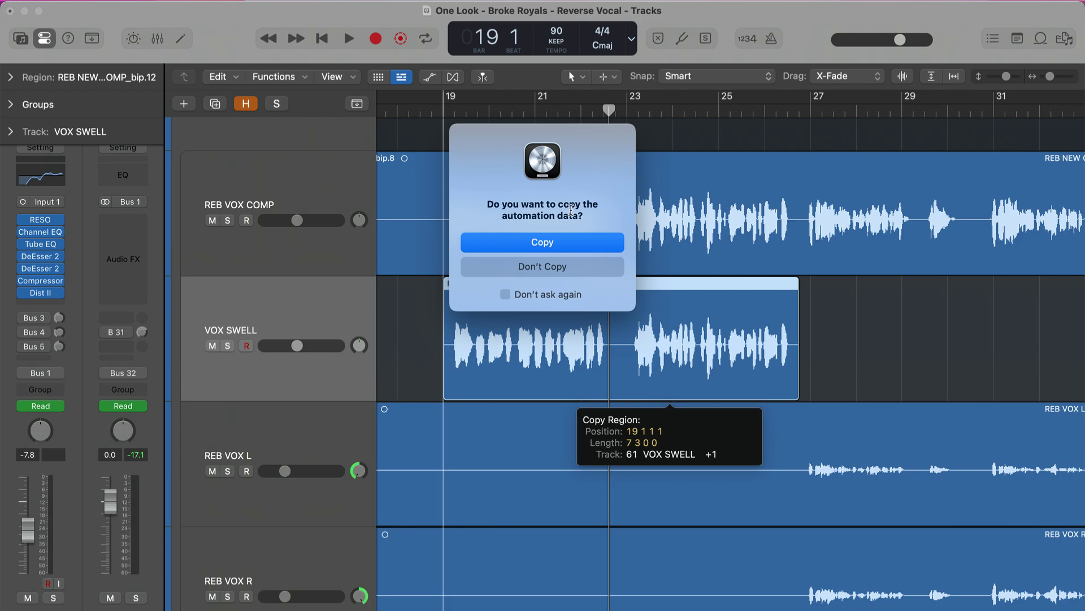
pyautogui.click(509, 275)
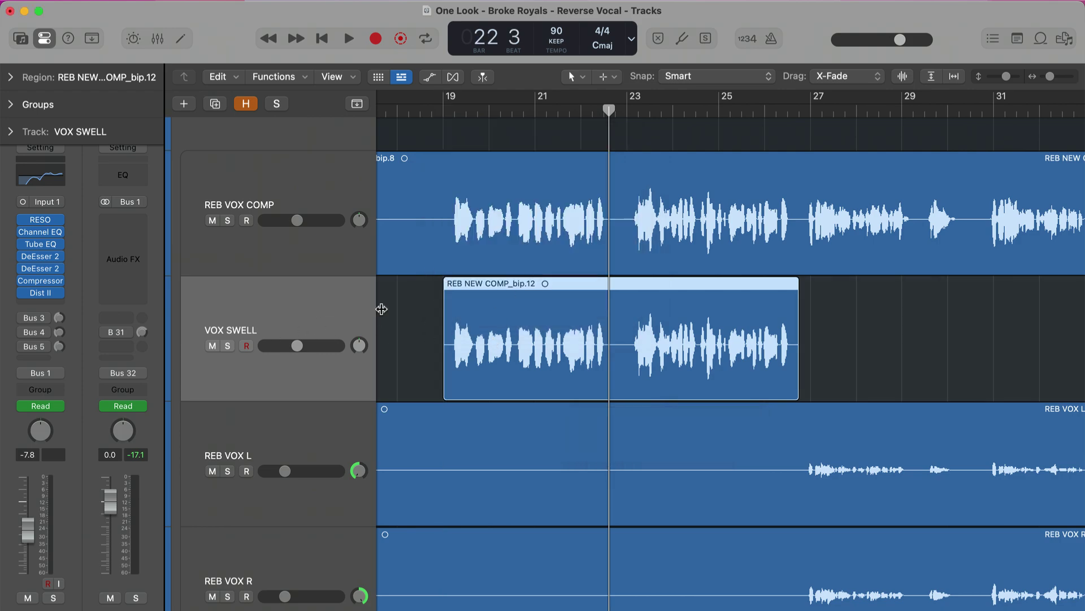
# Audition the start of the copied VOX SWELL region in solo from bar 19, ending with solo off.
pyautogui.press('s')
pyautogui.click(452, 130)
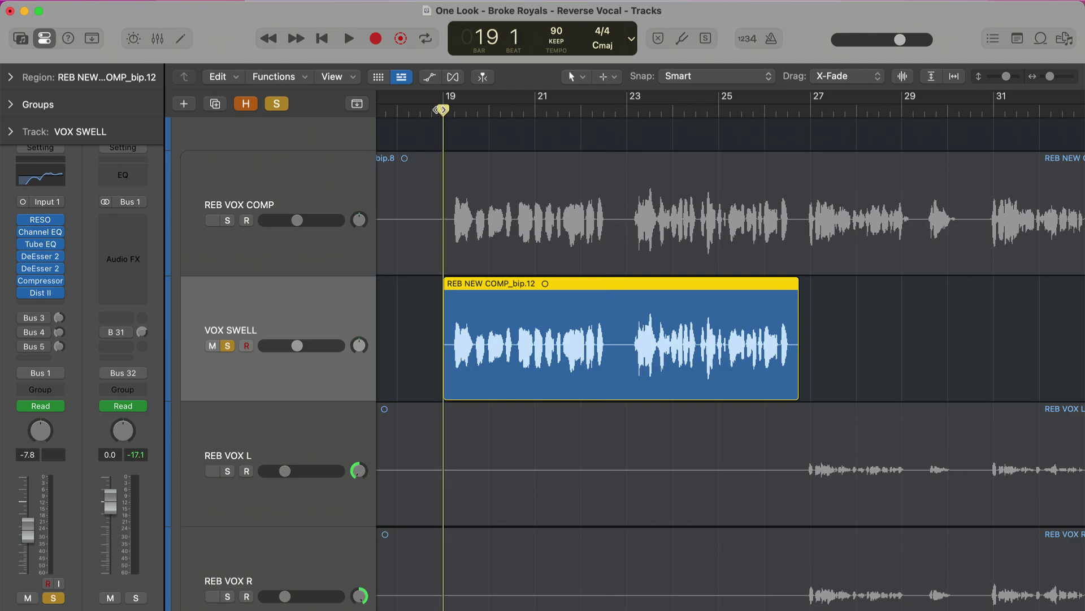
pyautogui.press('space')
pyautogui.press('space')
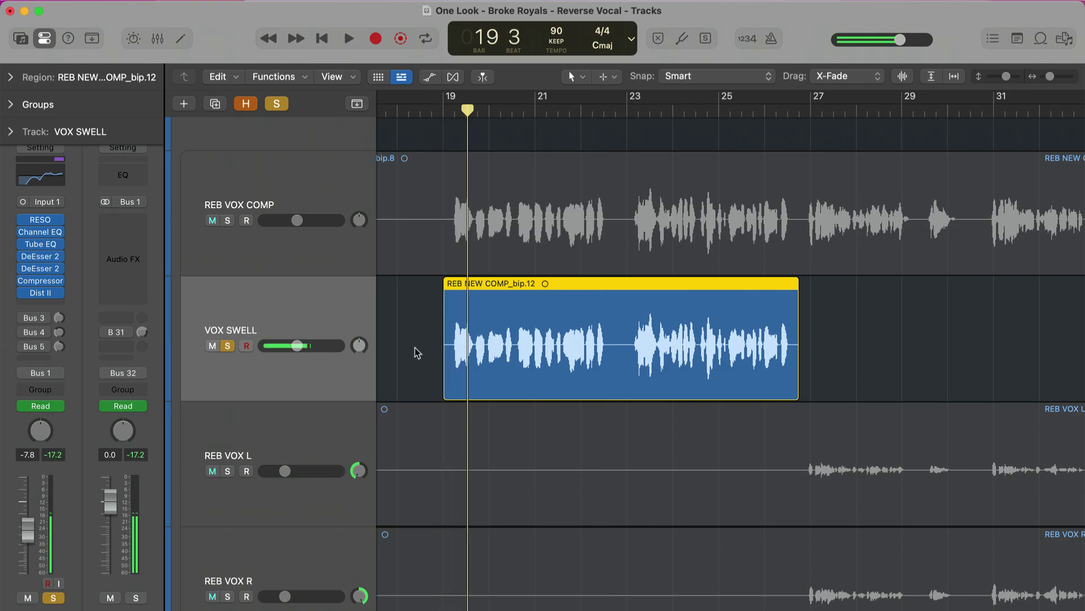
pyautogui.press('s')
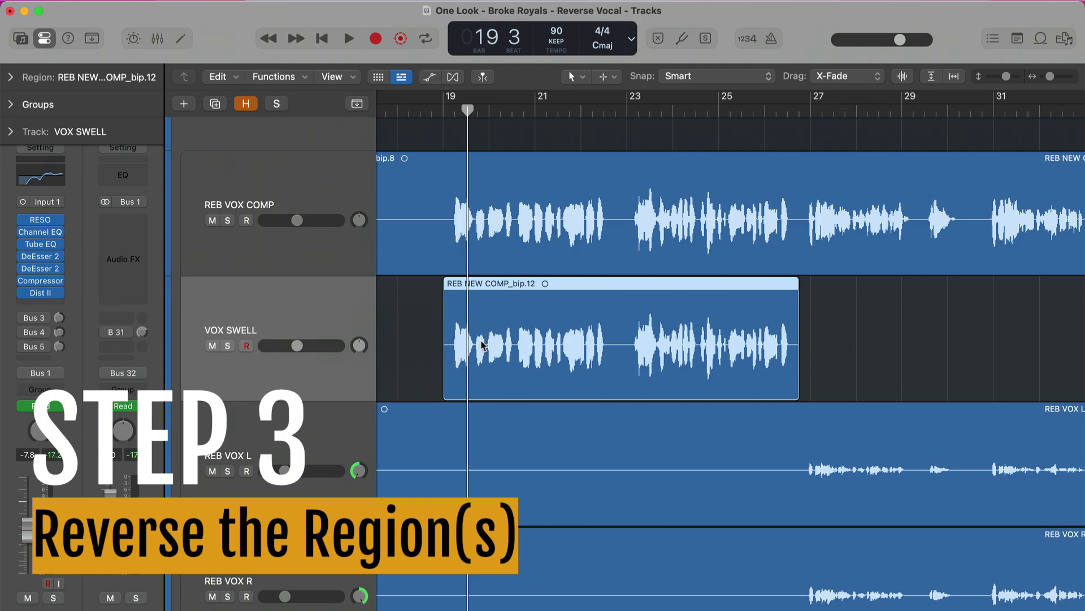
# Turn off Flex for the VOX SWELL track and reverse its copied vocal region, ending with the Flex view hidden.
pyautogui.click(417, 338)
pyautogui.click(456, 339)
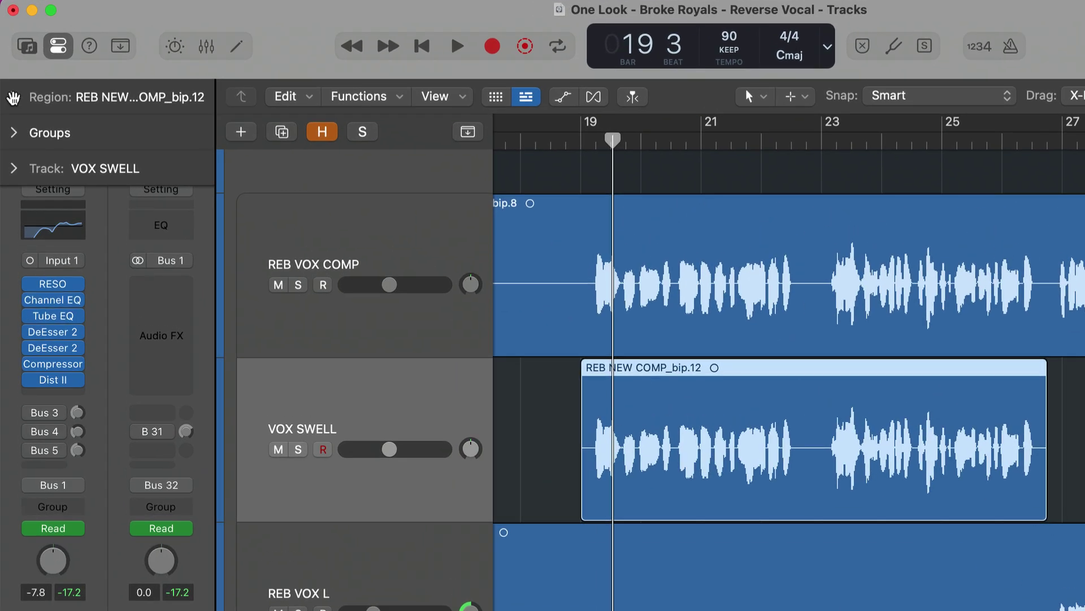
pyautogui.click(12, 89)
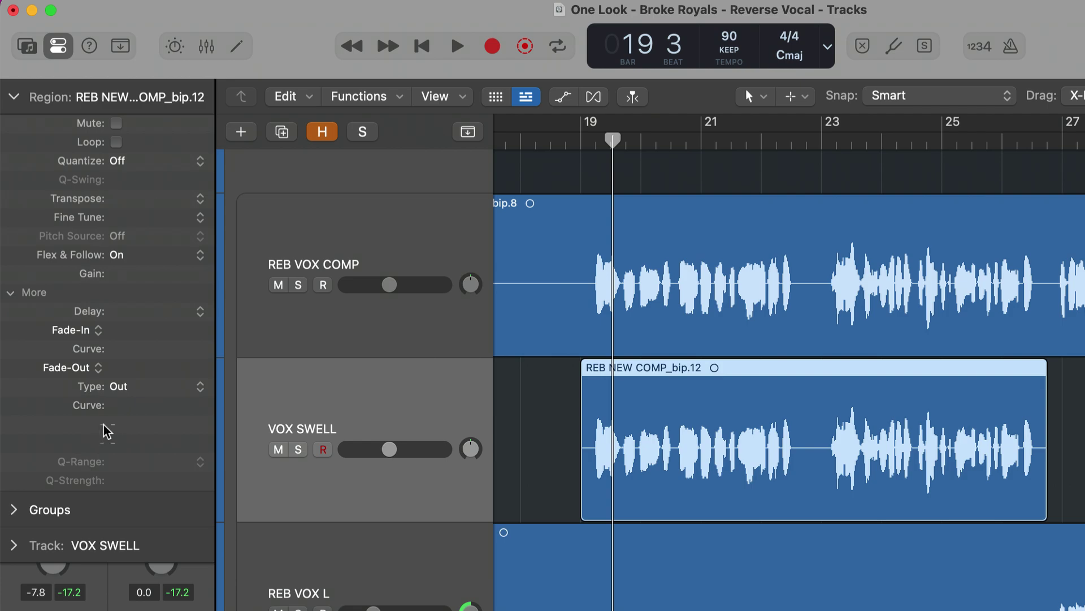
pyautogui.click(594, 97)
pyautogui.click(595, 99)
pyautogui.click(595, 100)
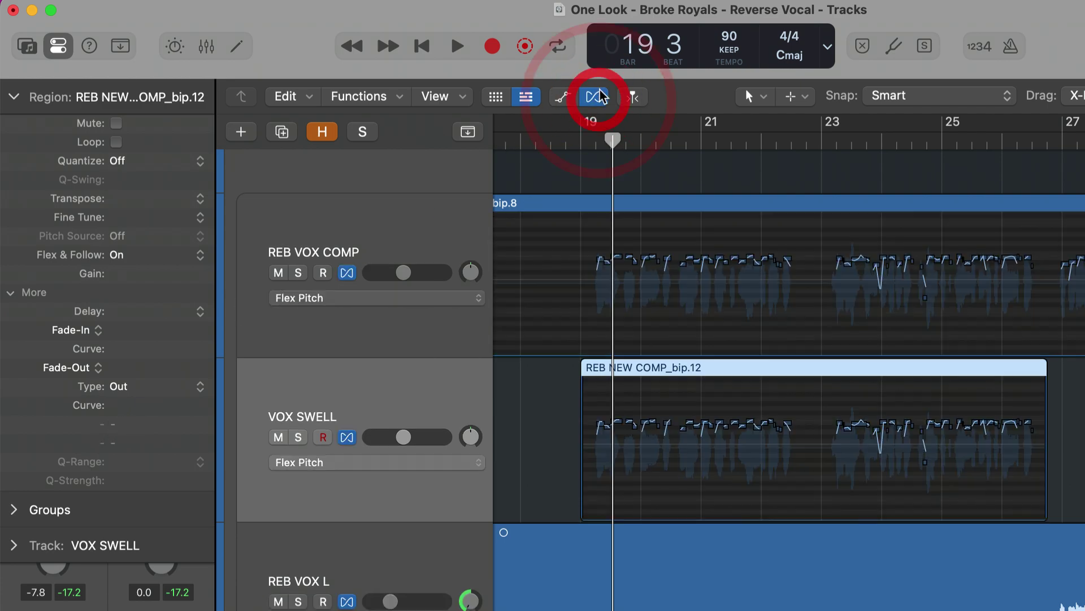
pyautogui.click(347, 437)
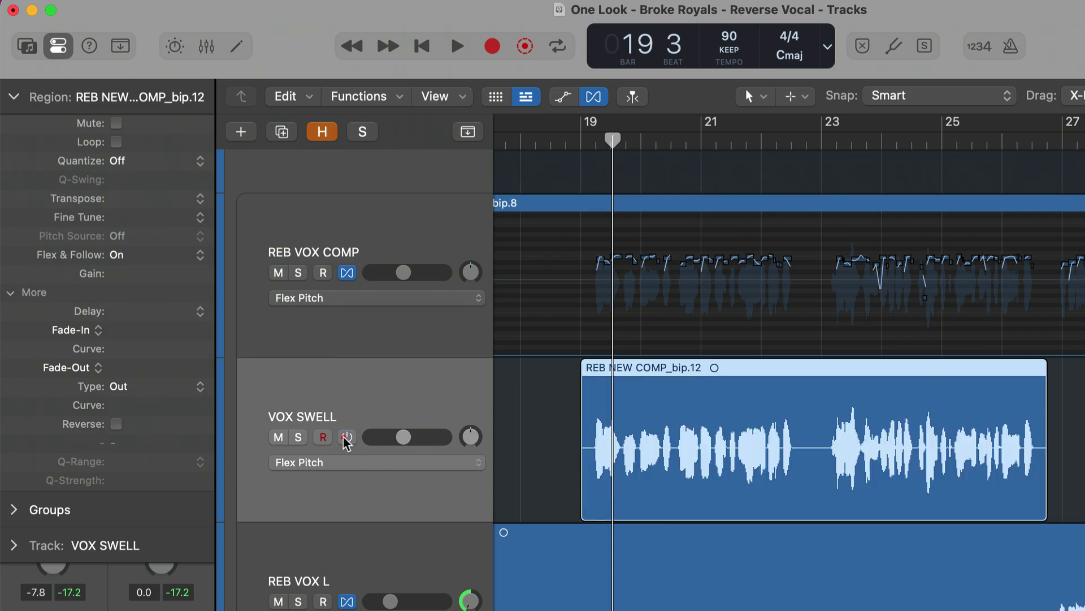
pyautogui.click(117, 425)
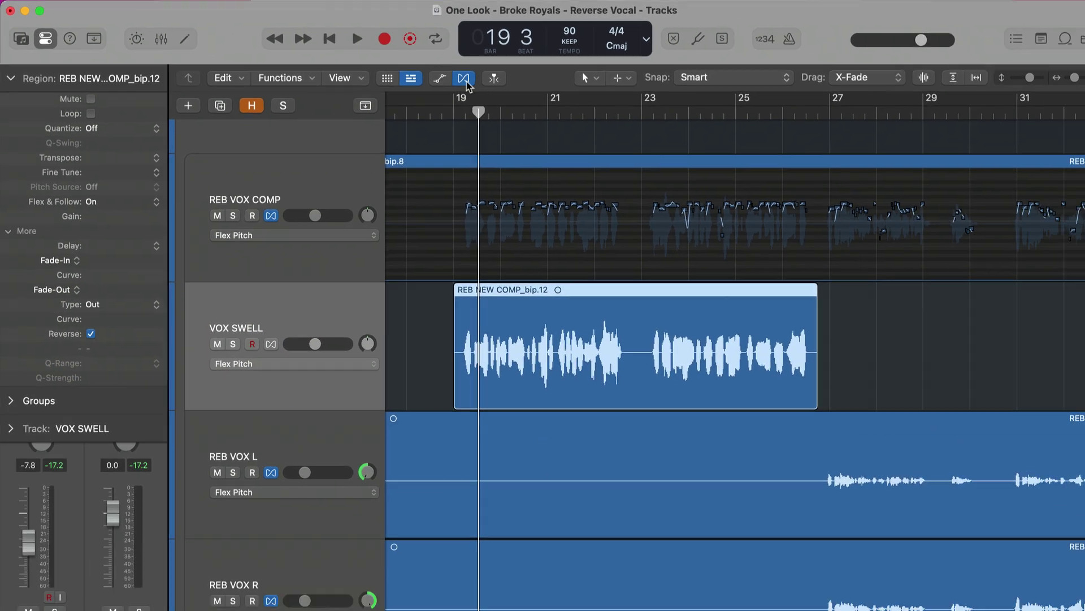
pyautogui.press('super+f')
# Audition the reversed vocal region in solo from bar 19, ending with solo off and the region parameters collapsed.
pyautogui.hotkey('ctrl', 's')
pyautogui.doubleClick(449, 110)
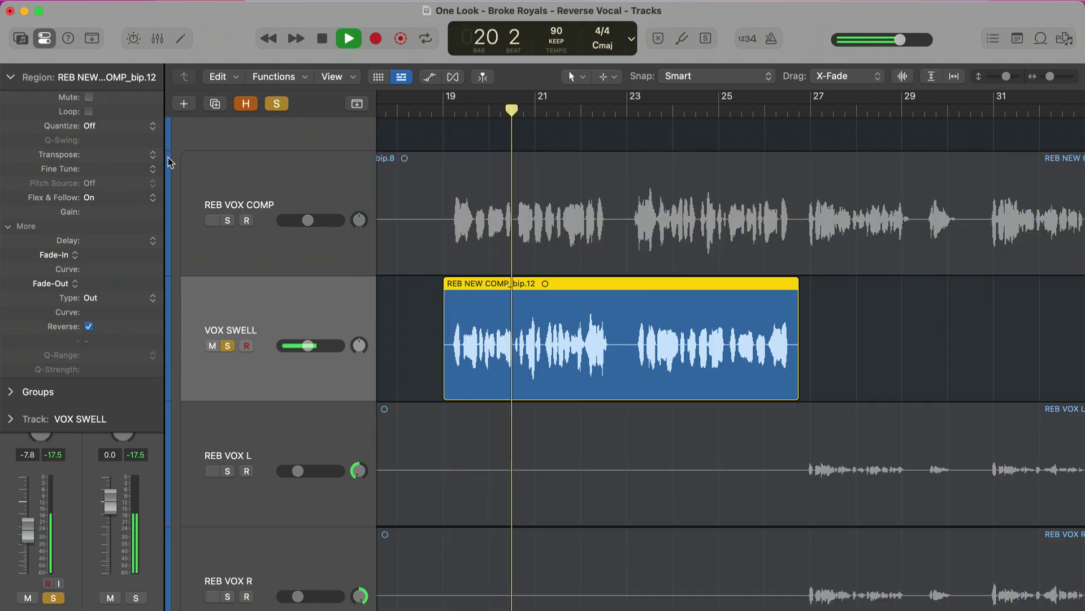
pyautogui.press('space')
pyautogui.click(10, 77)
pyautogui.hotkey('ctrl', 's')
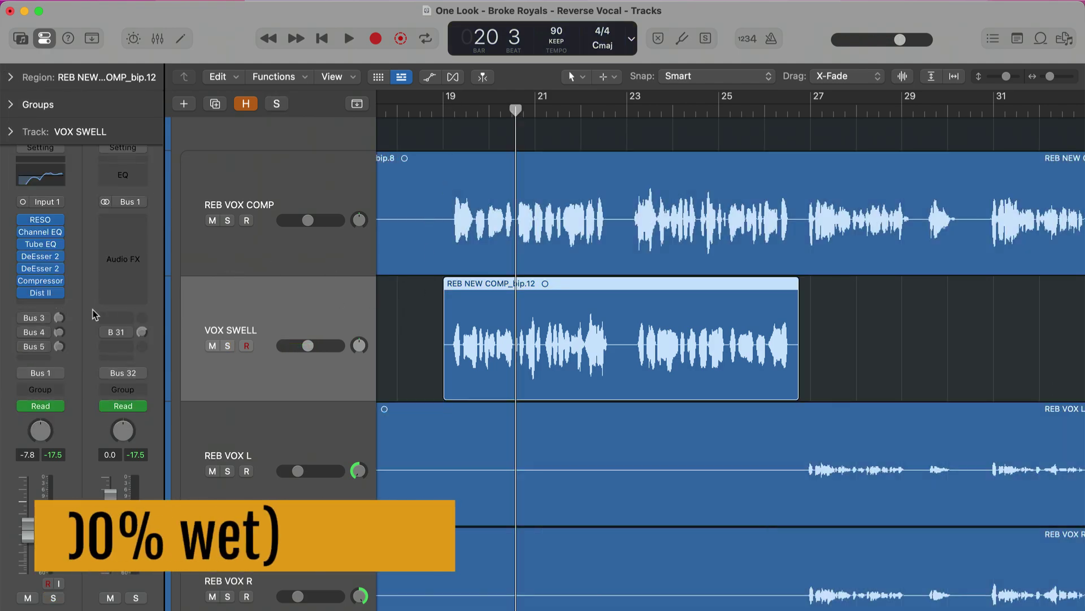
# Insert a Mono->Stereo Space Designer reverb after the last effect on the VOX SWELL track.
pyautogui.click(60, 306)
pyautogui.moveTo(70, 365)
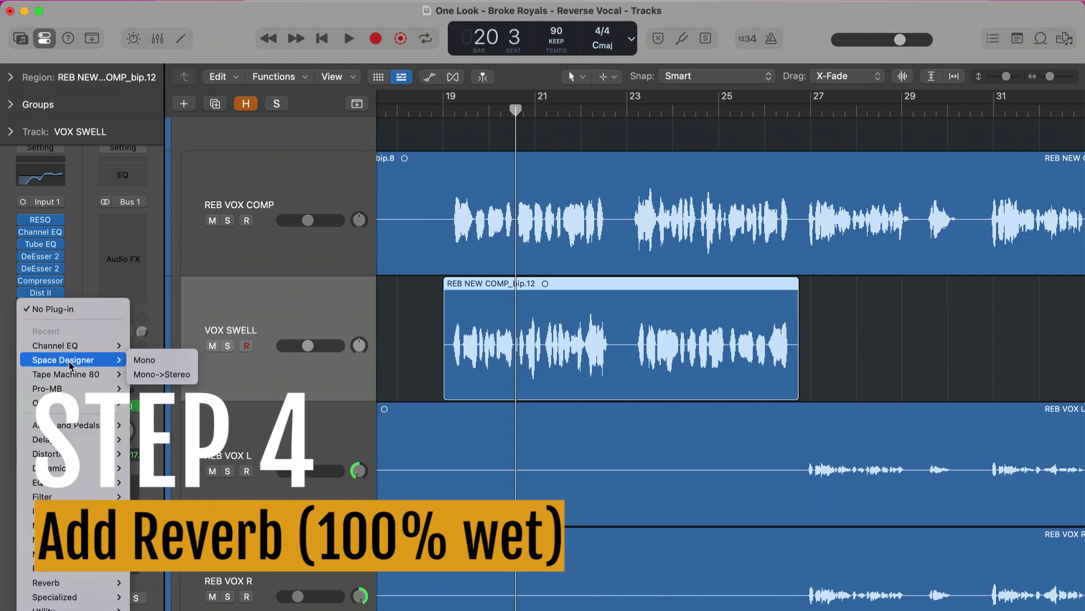
pyautogui.click(152, 375)
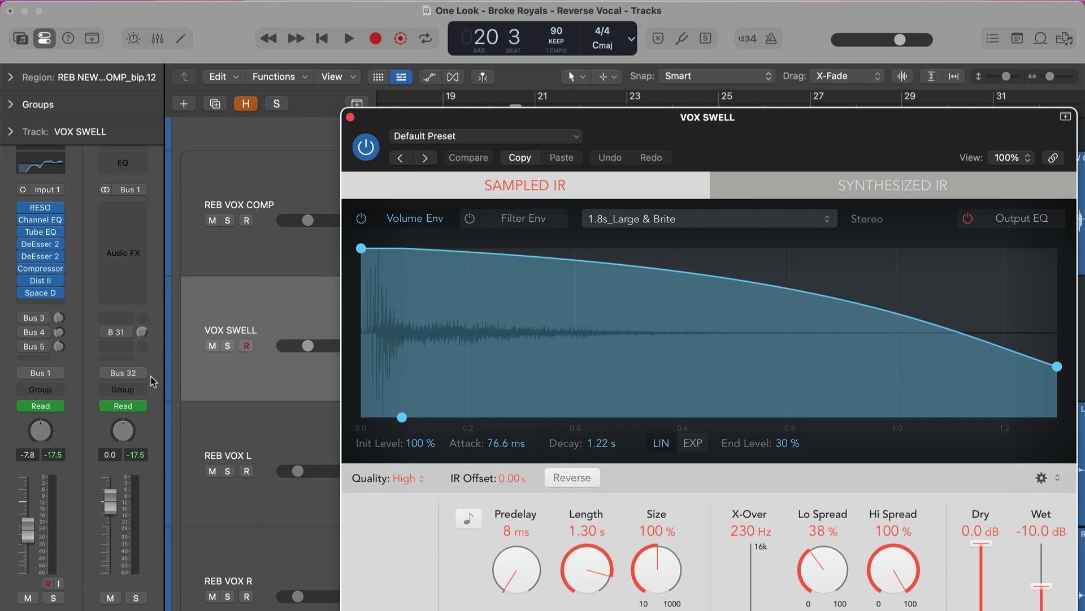
pyautogui.moveTo(647, 117); pyautogui.dragTo(574, 85)
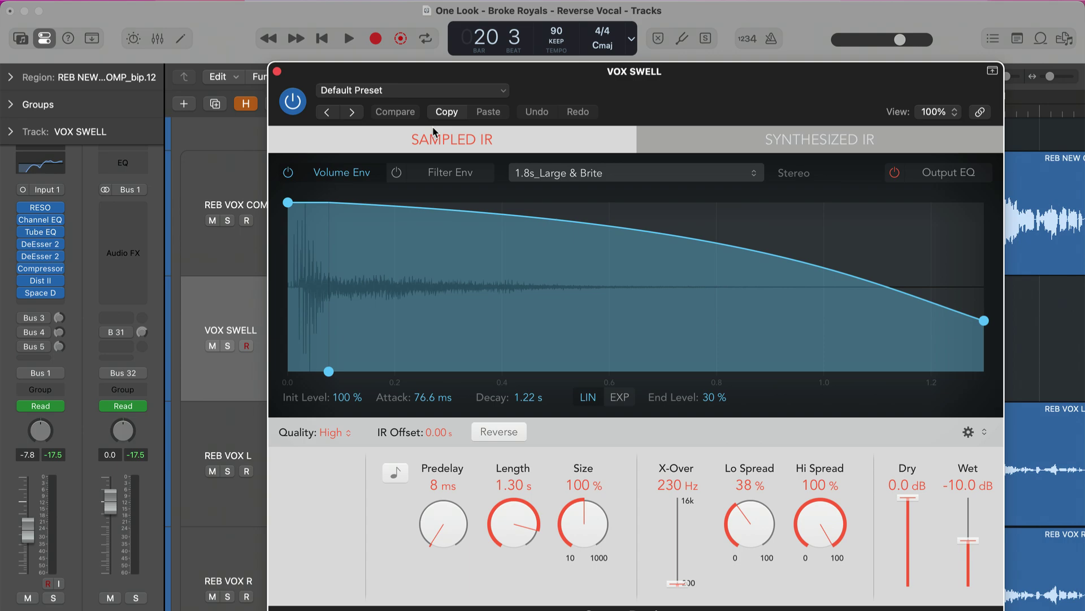
# Load the 1.2s Tabla Plate preset from the medium plate reverbs and lower the Dry level to its minimum.
pyautogui.click(395, 92)
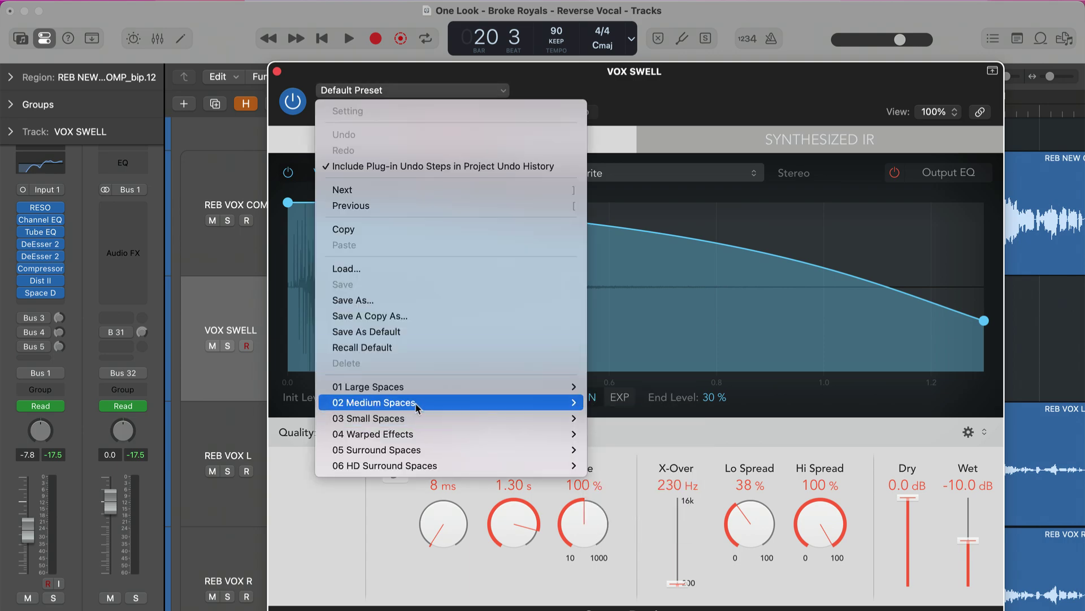
pyautogui.moveTo(463, 406)
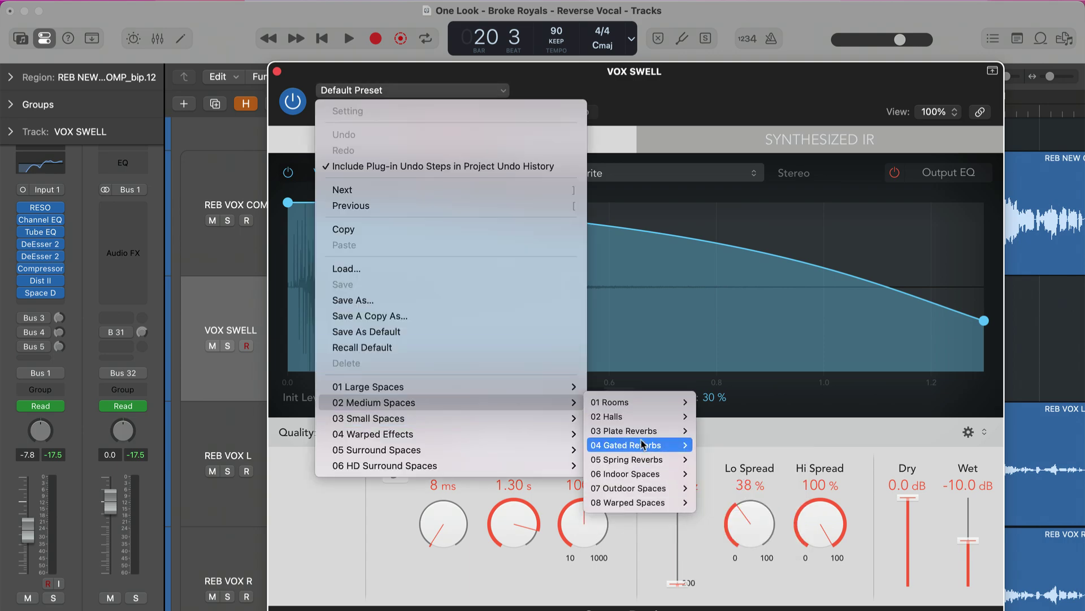
pyautogui.moveTo(627, 431)
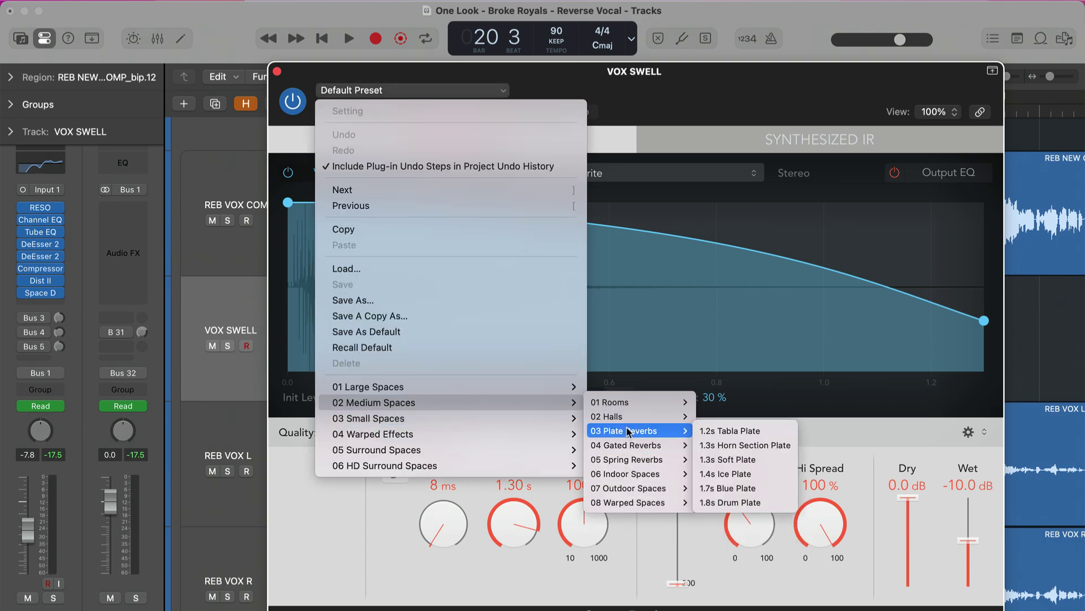
pyautogui.click(724, 431)
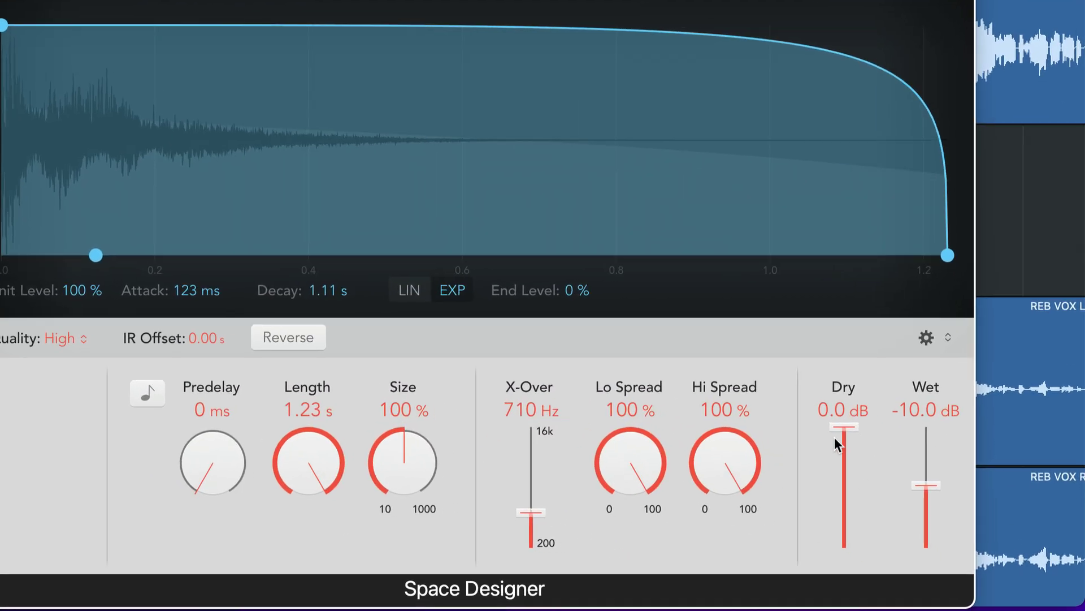
pyautogui.moveTo(842, 428); pyautogui.dragTo(843, 547)
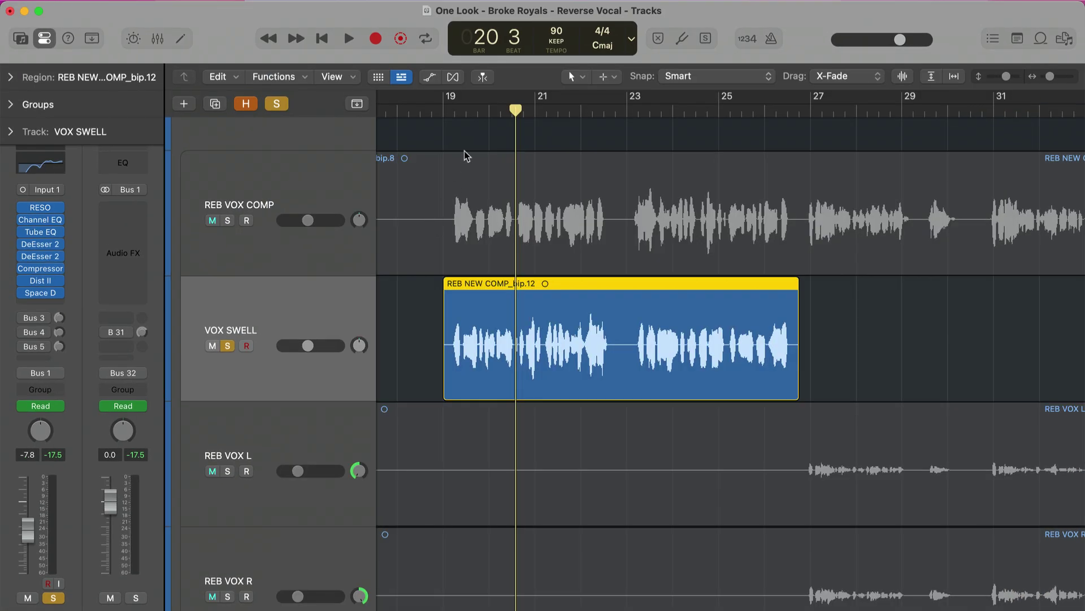
# Play the soloed, reversed VOX SWELL region from its start to hear the fully wet reverb.
pyautogui.hotkey('shift', 'Return')
pyautogui.press('space')
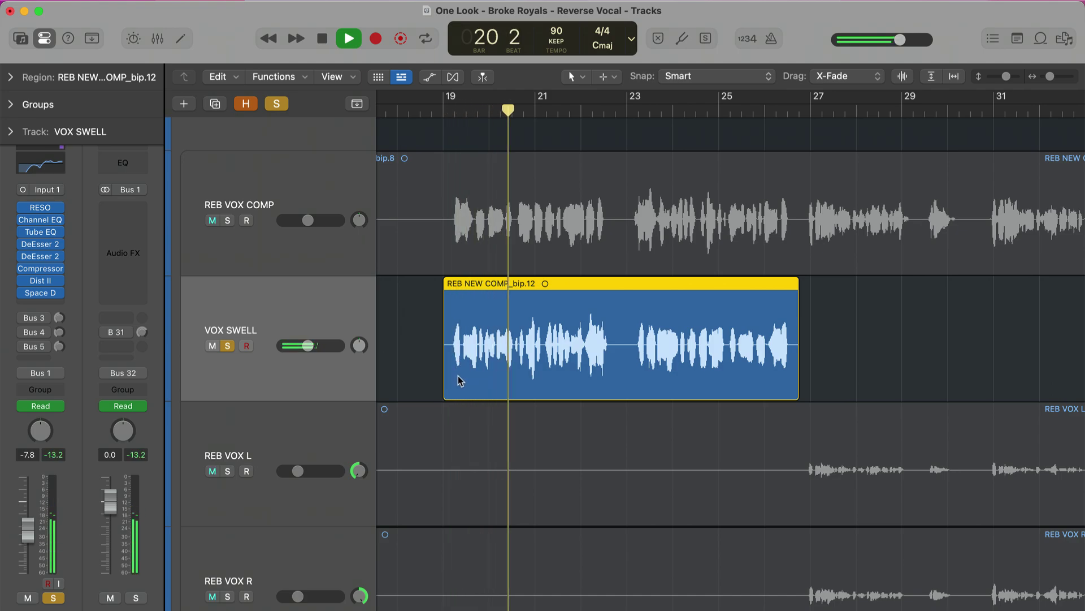
pyautogui.press('space')
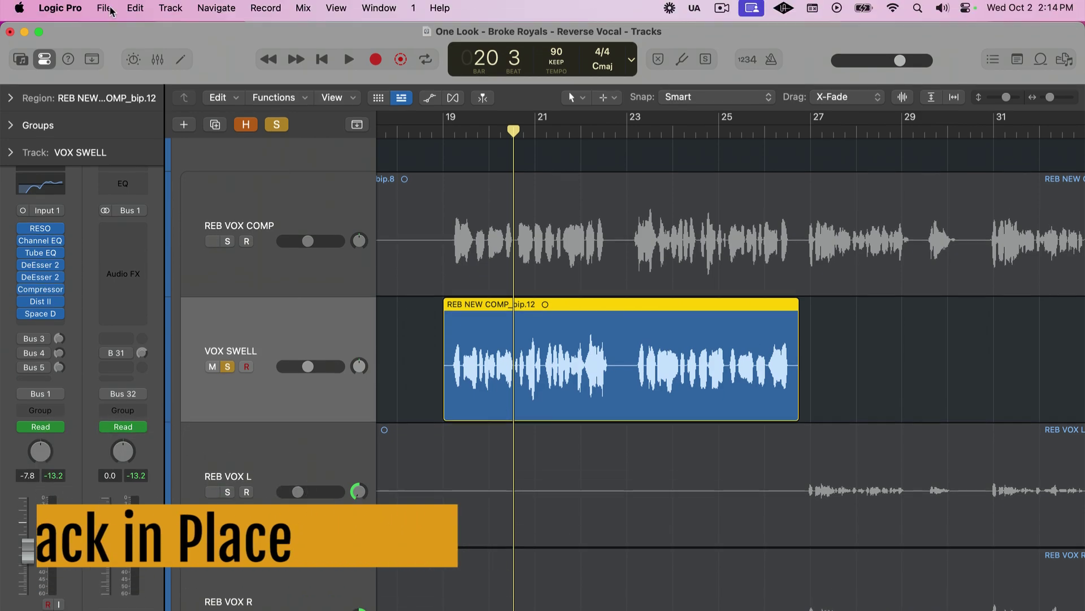
# Bounce the VOX SWELL track in place as VOX SWELL_bip, replacing the track, with normalization set to Overload Protection Only.
pyautogui.click(105, 14)
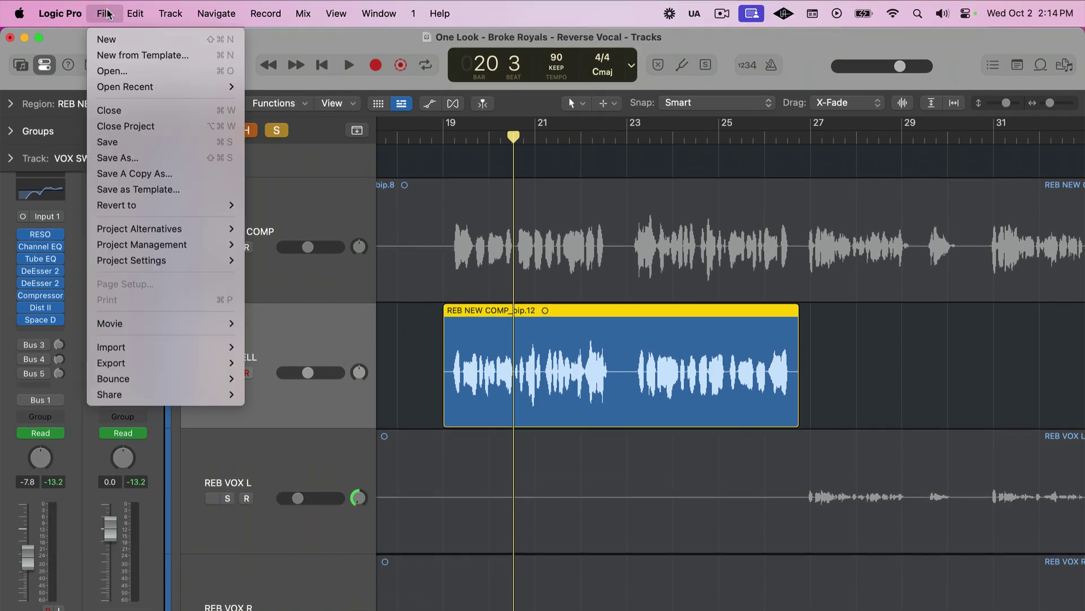
pyautogui.moveTo(157, 376)
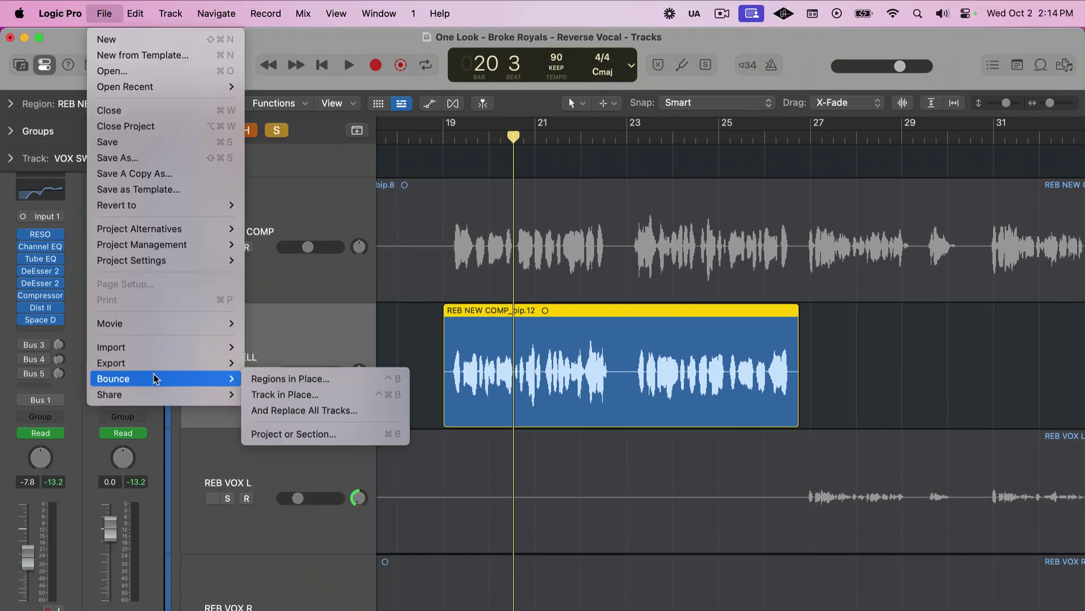
pyautogui.click(296, 398)
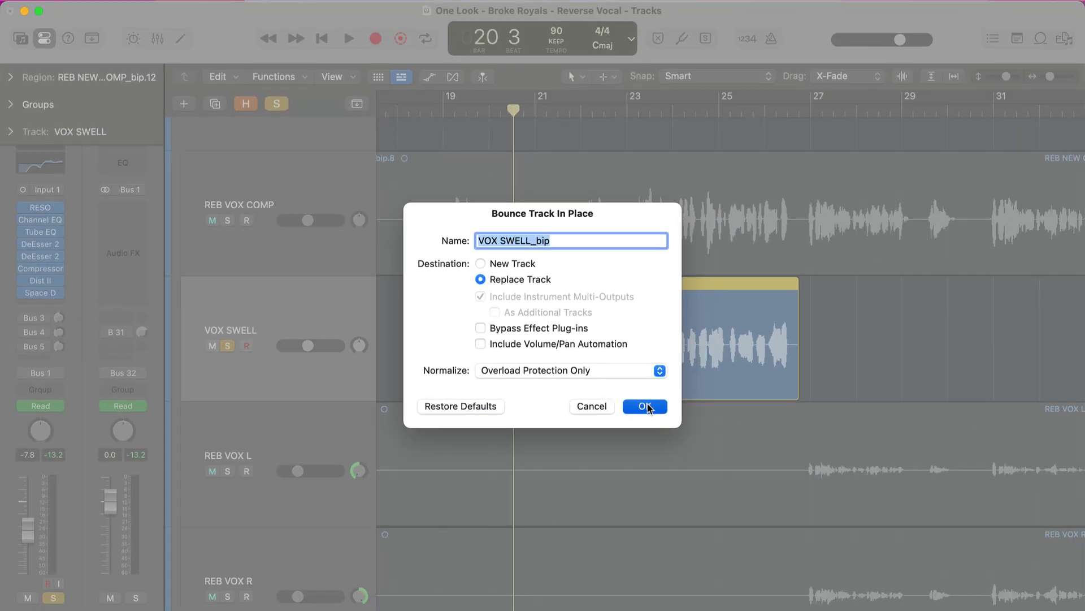
pyautogui.click(691, 424)
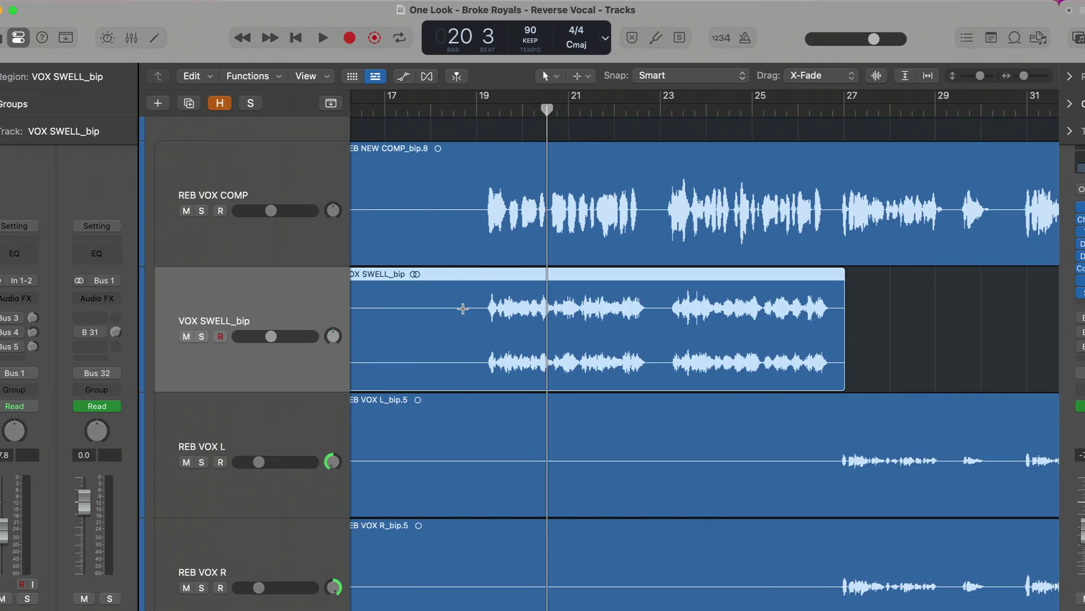
# Delete the silent part of the bounced VOX SWELL_bip region up to shortly before bar 19.
pyautogui.moveTo(493, 327); pyautogui.dragTo(423, 328)
pyautogui.press('Delete')
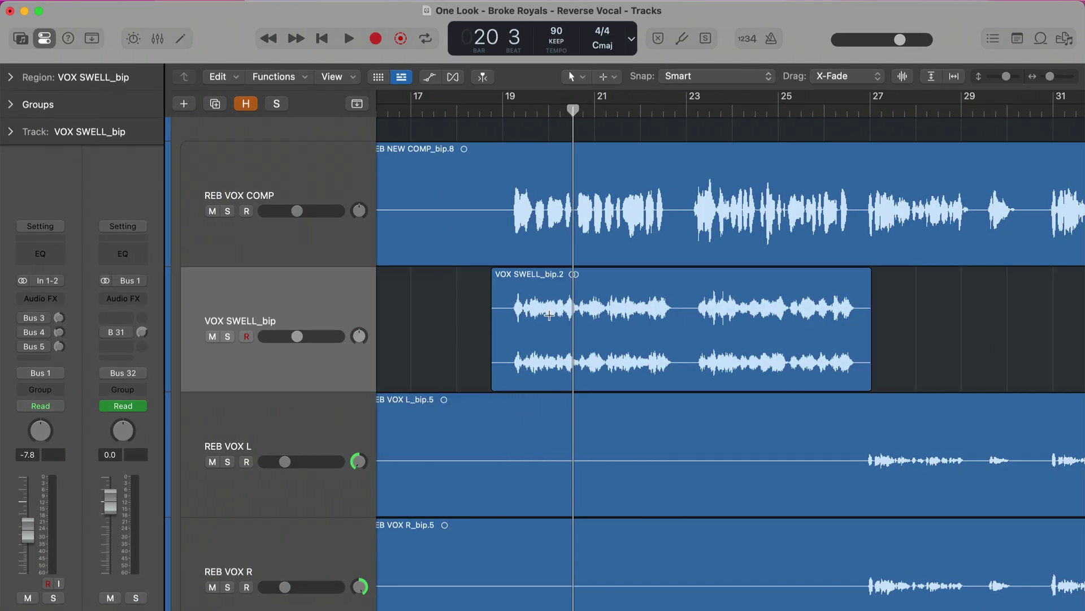
# Reverse the bounced VOX SWELL_bip region so it runs in the original vocal direction.
pyautogui.click(503, 185)
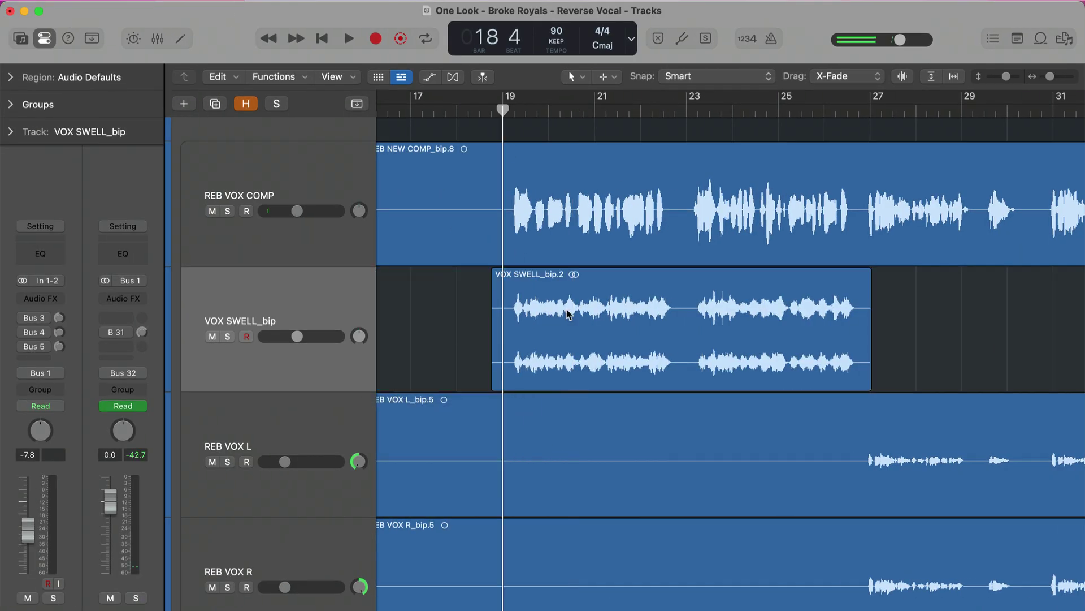
pyautogui.click(576, 341)
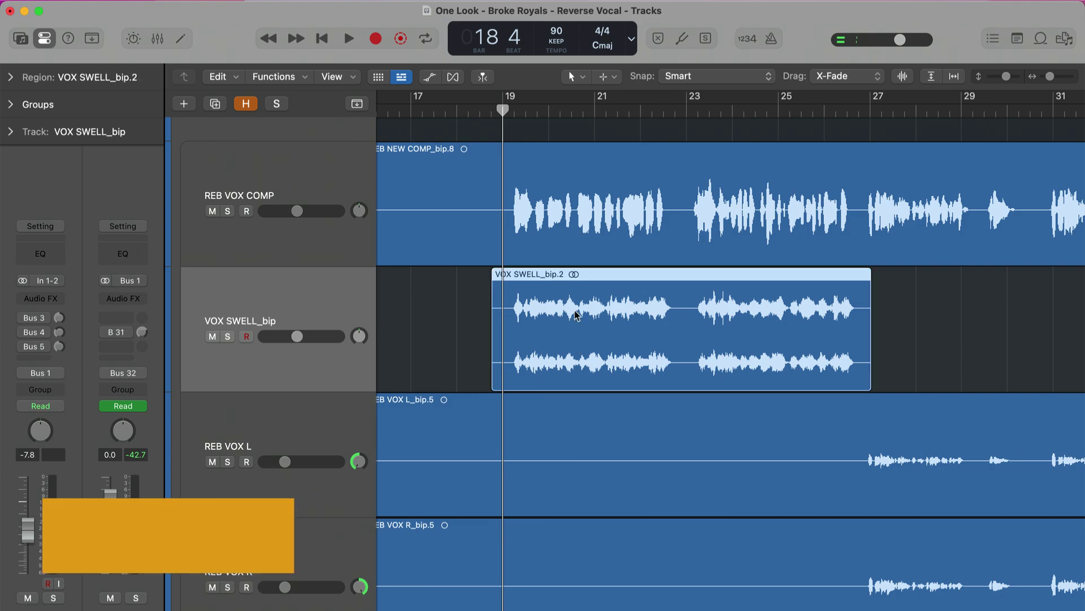
pyautogui.click(11, 77)
pyautogui.click(87, 326)
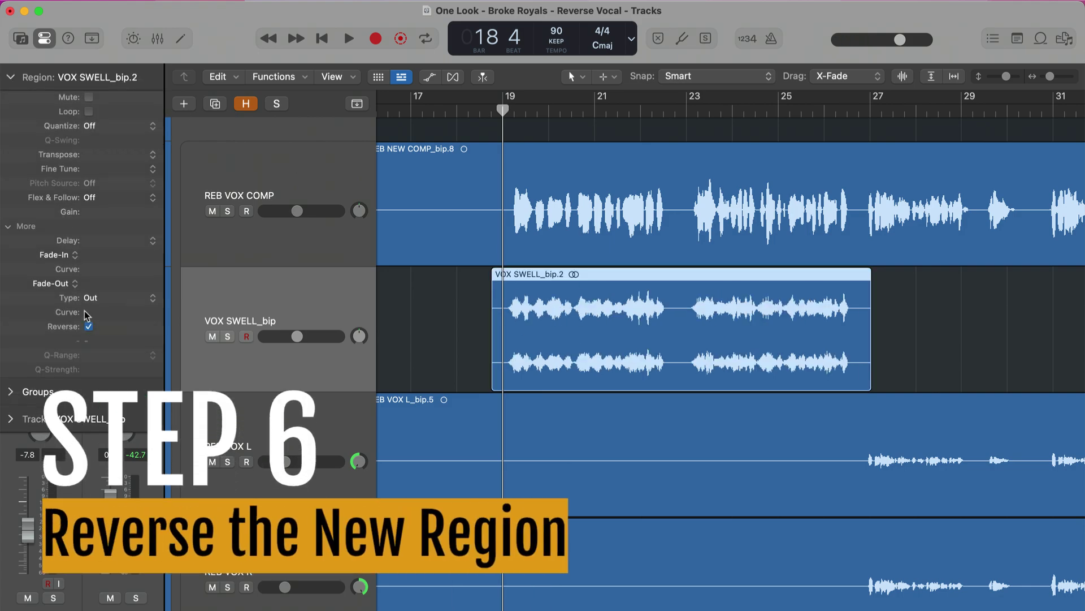
pyautogui.click(11, 77)
# Compare the swell region's alignment with the REB VOX COMP waveform up to the phrase end in bar 22.
pyautogui.press('super+Right')
pyautogui.press('super+Right')
pyautogui.press('super+Right')
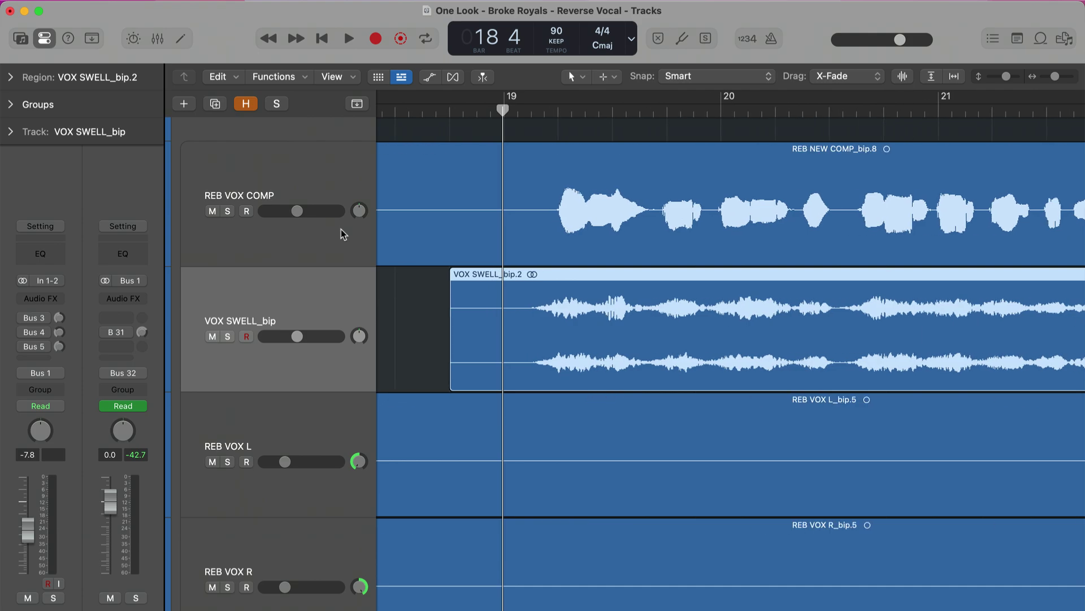
pyautogui.hscroll(10, 593, 181)
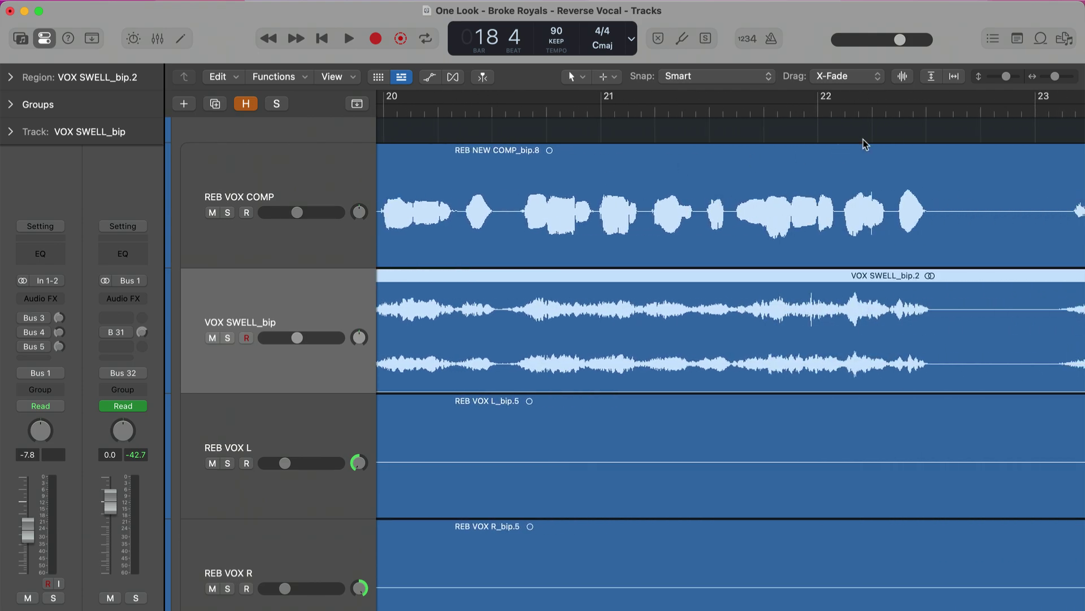
pyautogui.click(925, 111)
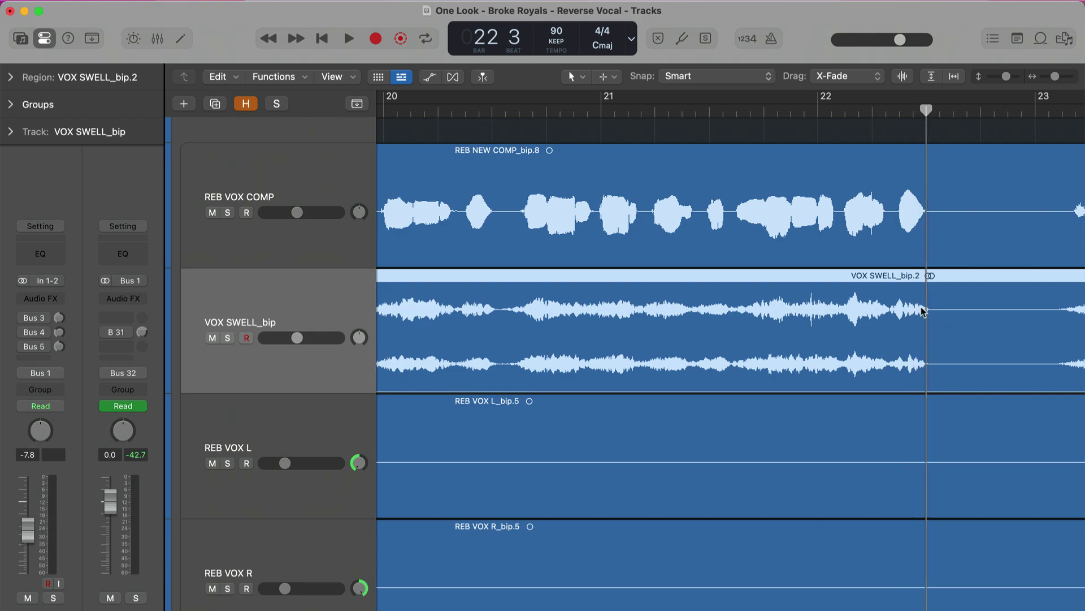
pyautogui.hscroll(-10, 905, 335)
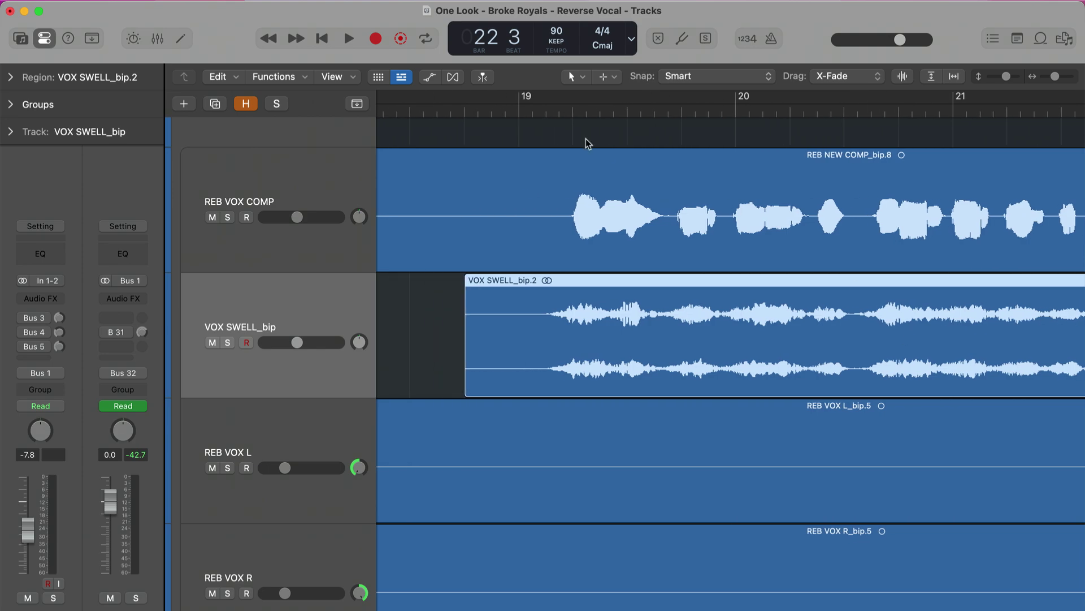
# Play the re-reversed swell together with the lead vocal from bar 19 into bar 22.
pyautogui.press('space')
pyautogui.scroll(-2, 568, 223)
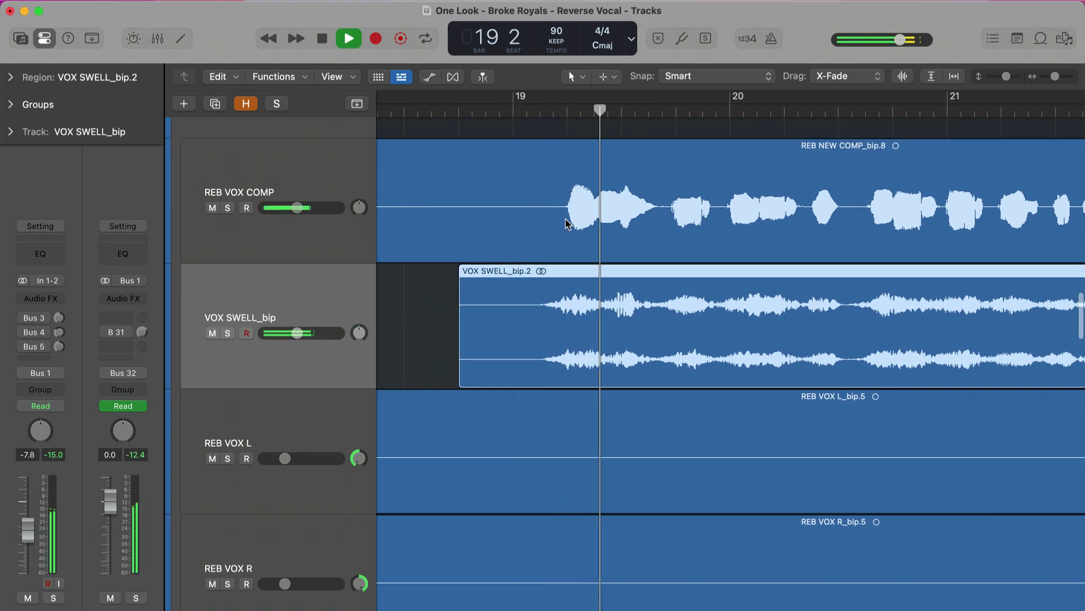
pyautogui.scroll(2, 567, 224)
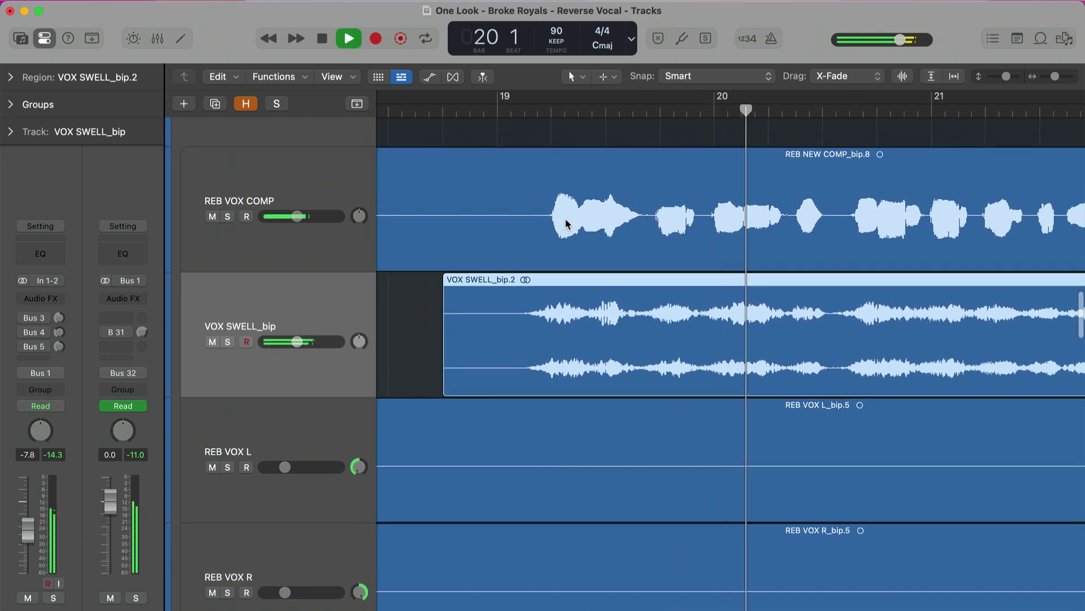
pyautogui.scroll(2, 565, 243)
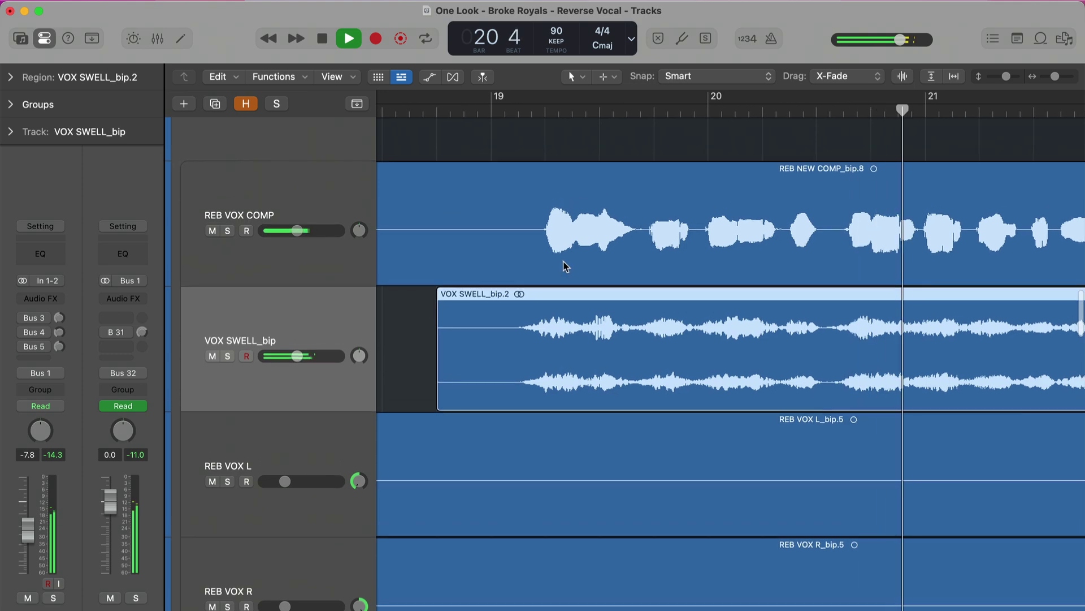
pyautogui.scroll(-1, 547, 275)
pyautogui.scroll(-1, 547, 276)
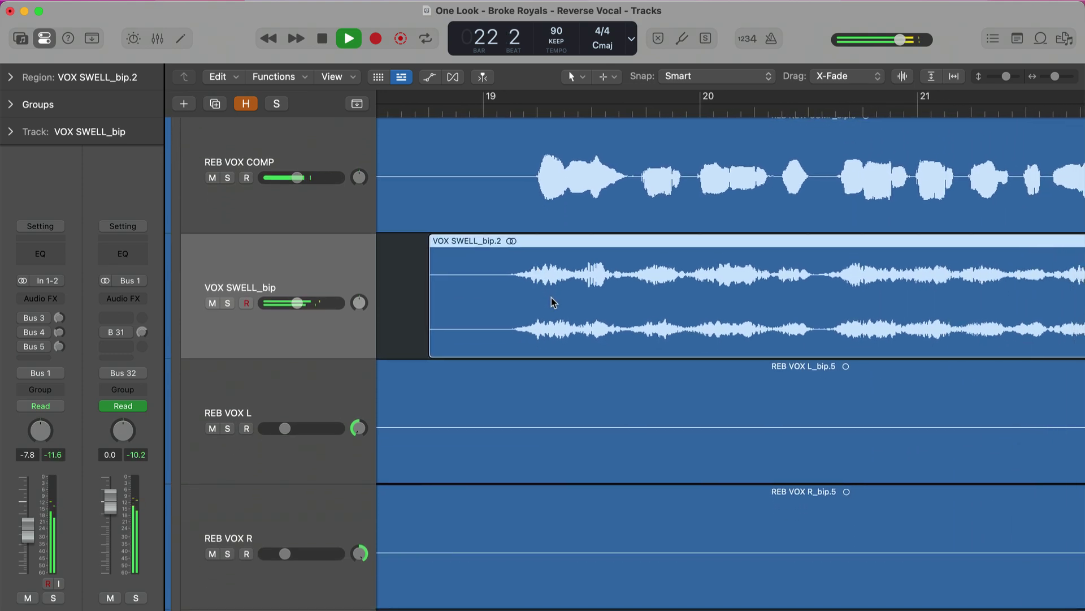
pyautogui.press('space')
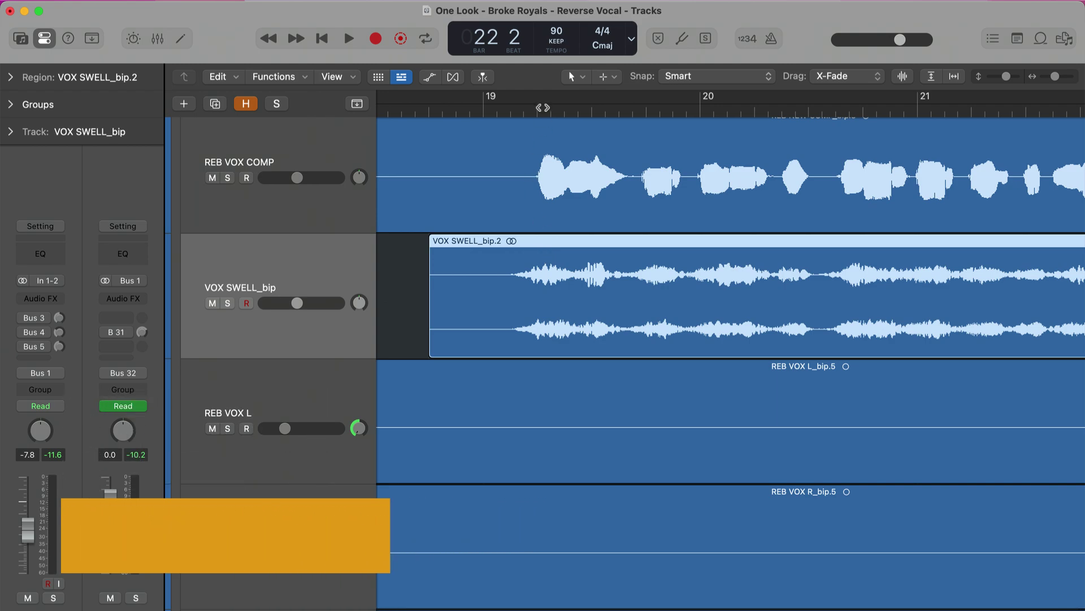
# Split the VOX SWELL_bip region at bar 19 beat 2, just after the lead vocal enters, and delete everything after the split.
pyautogui.moveTo(542, 107); pyautogui.dragTo(550, 107)
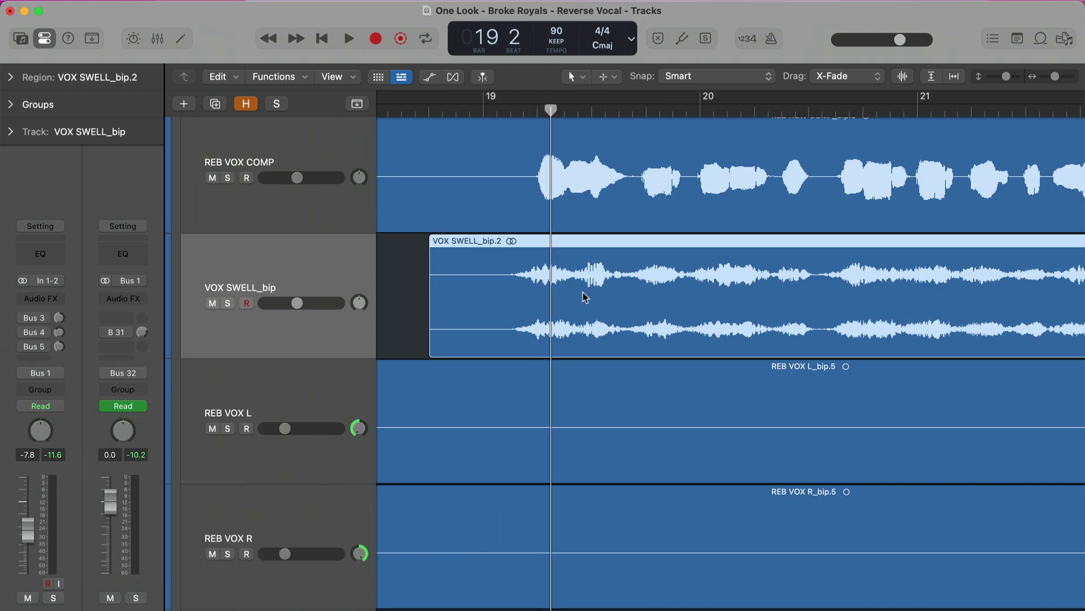
pyautogui.press('super+t')
pyautogui.press('Delete')
pyautogui.click(547, 244)
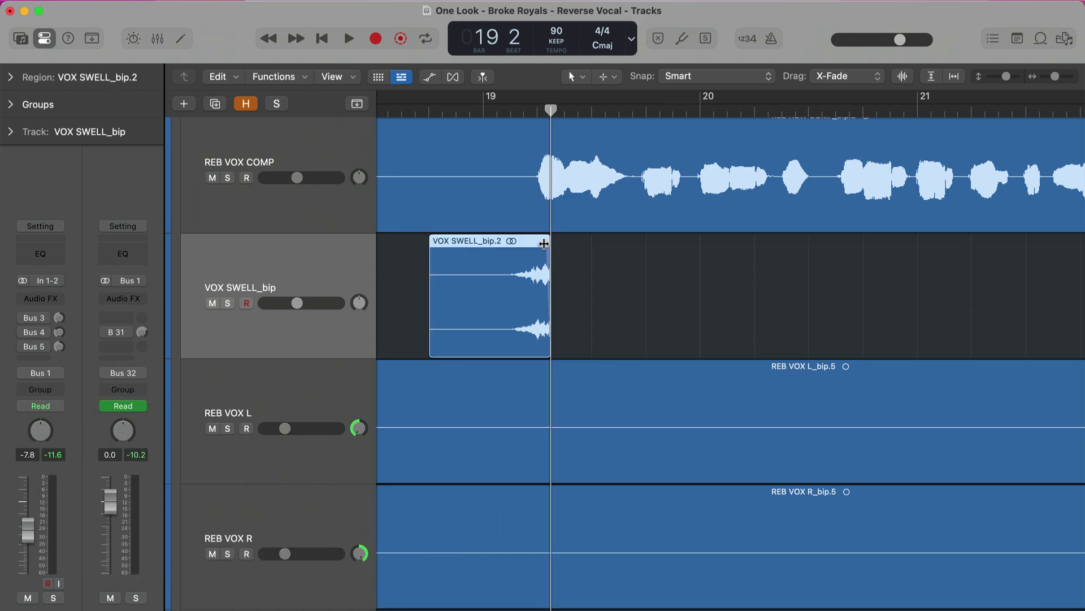
# Trim the swell region's start to shortly before bar 19, add a long curved fade-in, and play it into the lead vocal.
pyautogui.moveTo(431, 334); pyautogui.dragTo(457, 337)
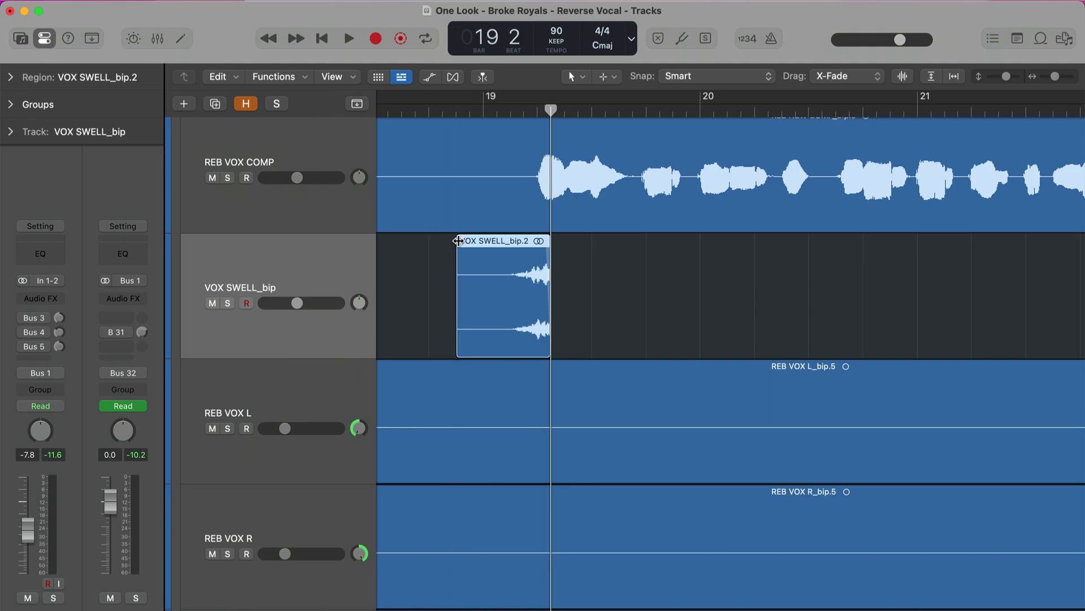
pyautogui.moveTo(459, 242); pyautogui.dragTo(496, 283)
pyautogui.hotkey('shift', 'Return')
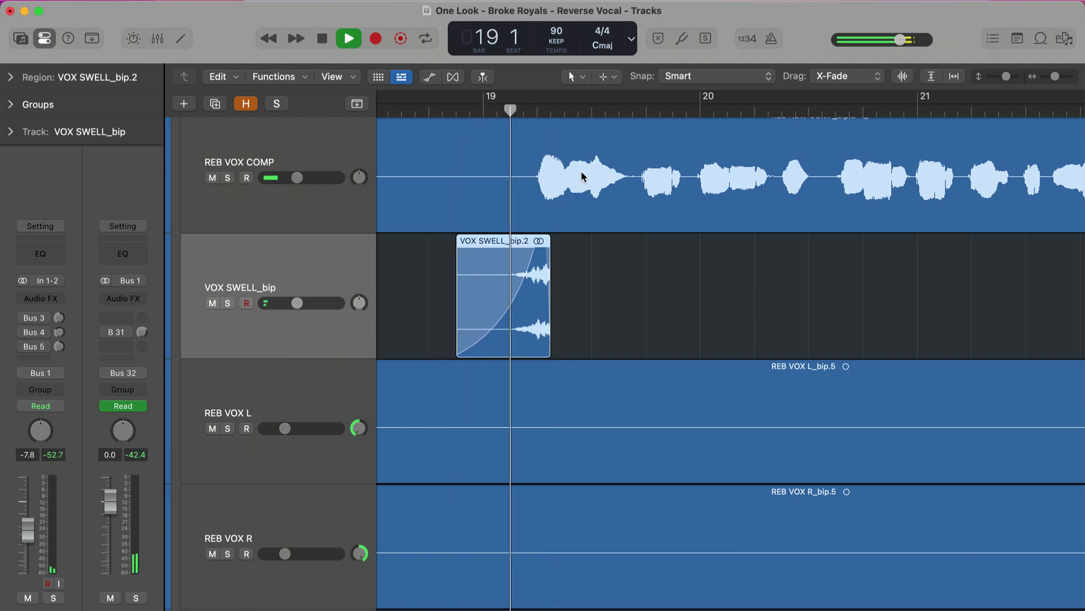
pyautogui.press('space')
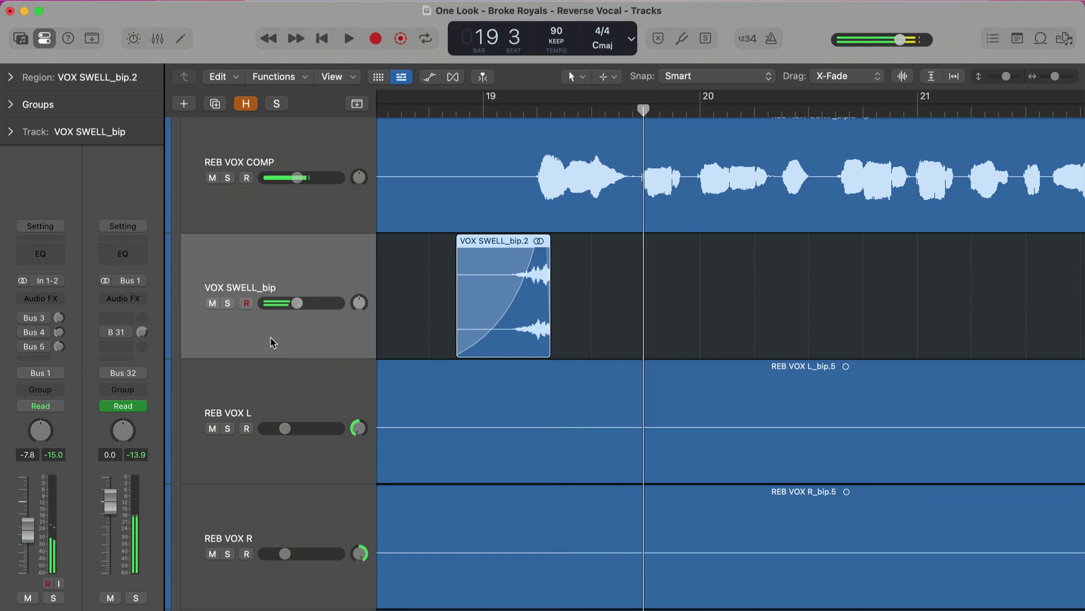
# Lower VOX SWELL_bip to -13.6 dB and add a Channel EQ with a -6.0 dB high shelf at 3460 Hz and a low cut.
pyautogui.moveTo(296, 303); pyautogui.dragTo(287, 303)
pyautogui.click(36, 257)
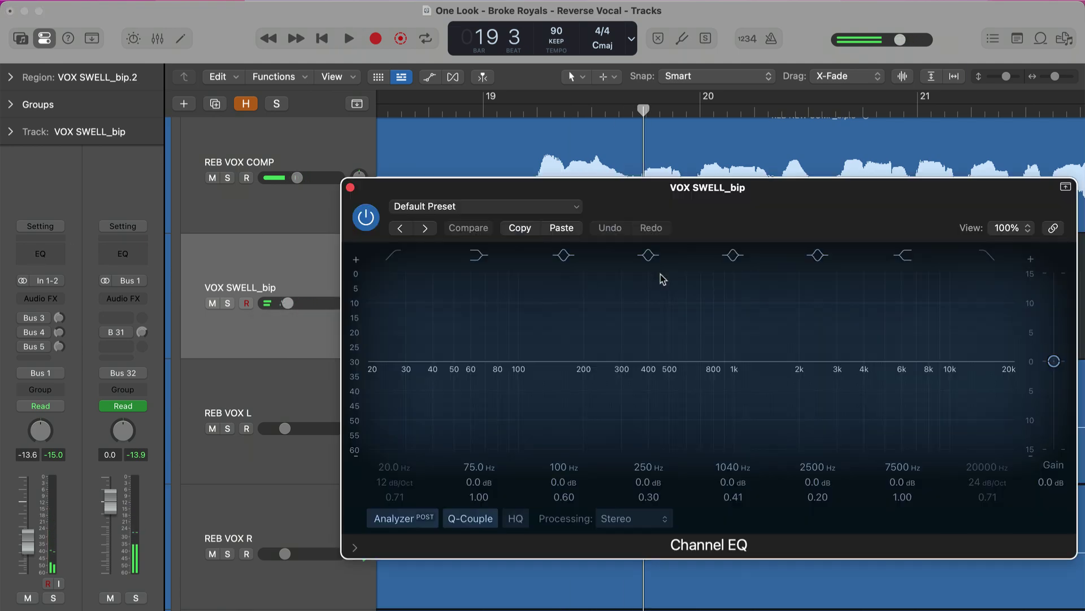
pyautogui.moveTo(905, 362); pyautogui.dragTo(849, 378)
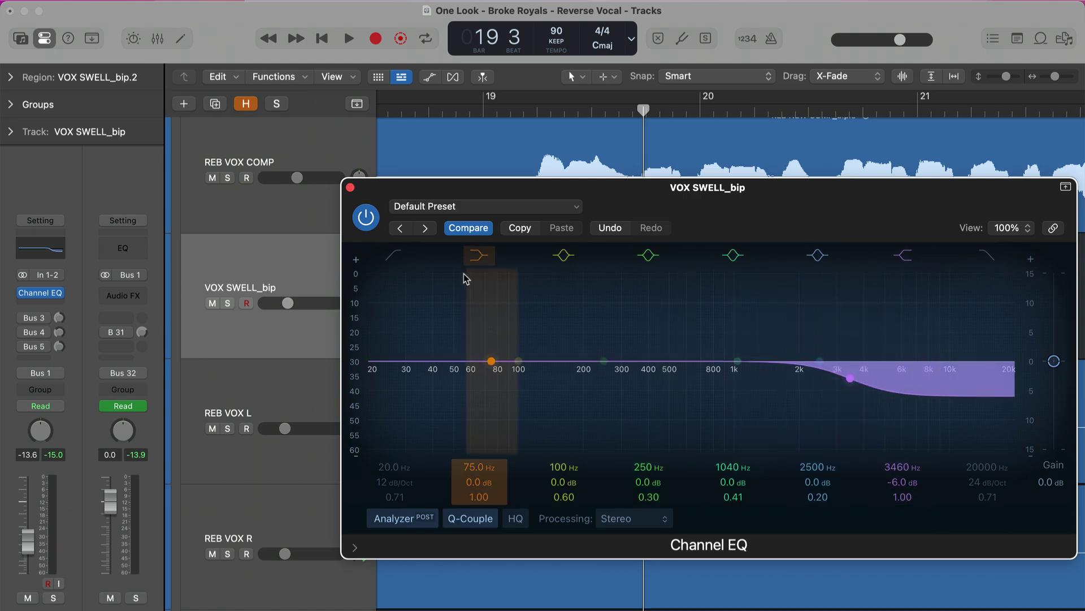
pyautogui.click(394, 264)
pyautogui.moveTo(395, 317); pyautogui.dragTo(673, 388)
pyautogui.click(350, 187)
# Play the equalized swell from just before its start into the lead vocal's first phrase.
pyautogui.hscroll(-2, 473, 146)
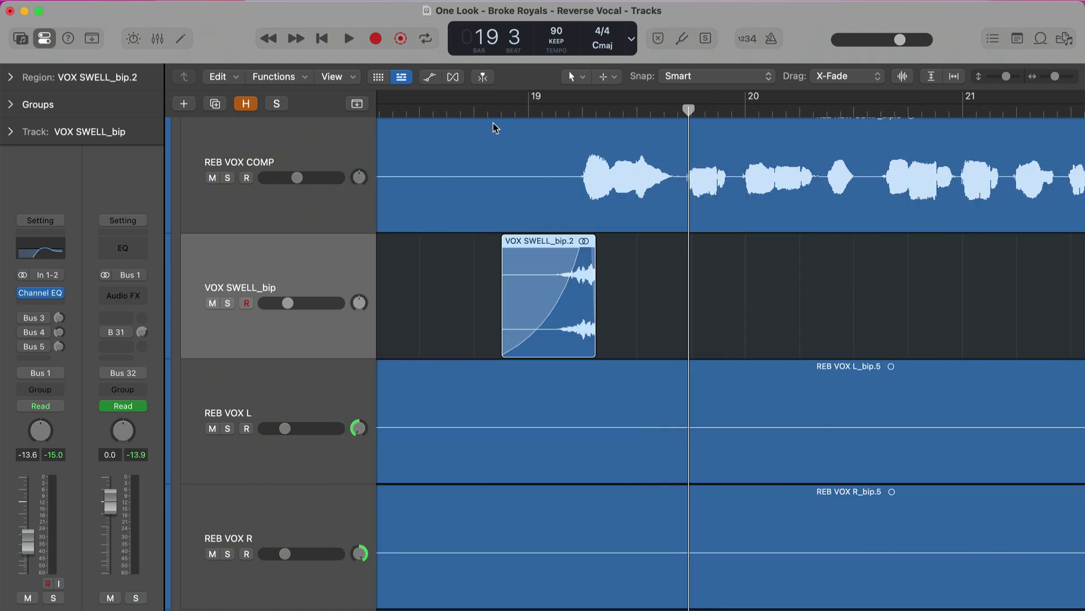
pyautogui.click(483, 108)
pyautogui.press('space')
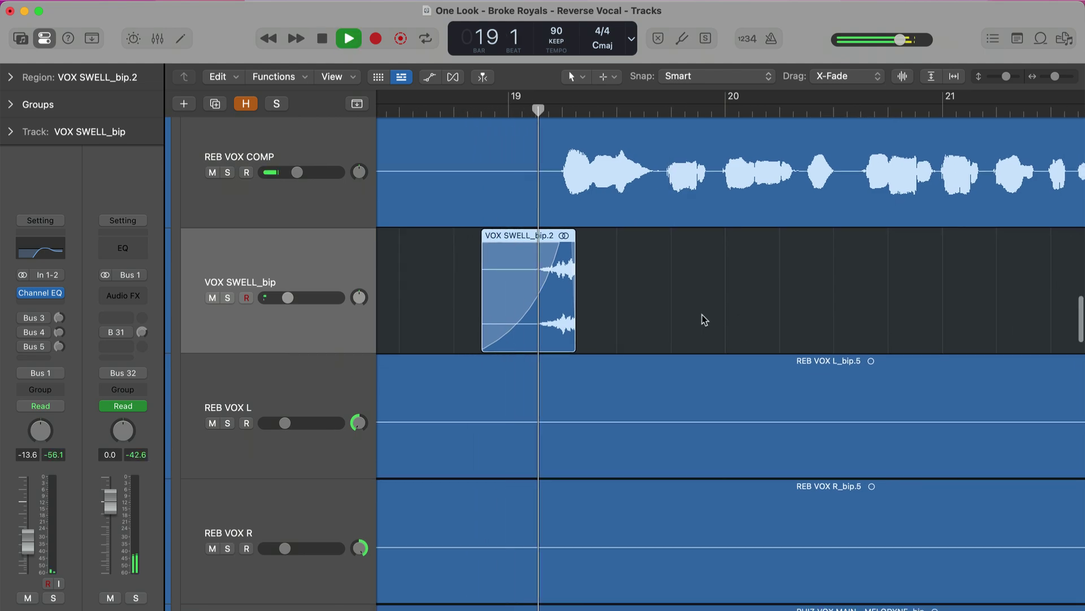
pyautogui.press('space')
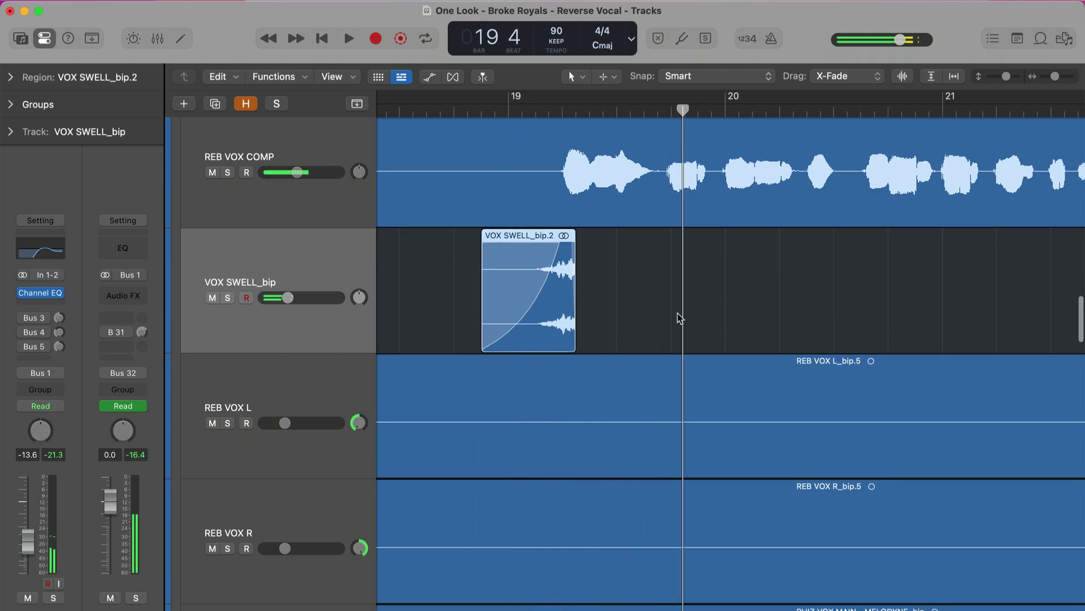
# Extend the end of the VOX SWELL_bip region past the end of the vocal phrase in bar 22.
pyautogui.press('super+Left')
pyautogui.press('super+Left')
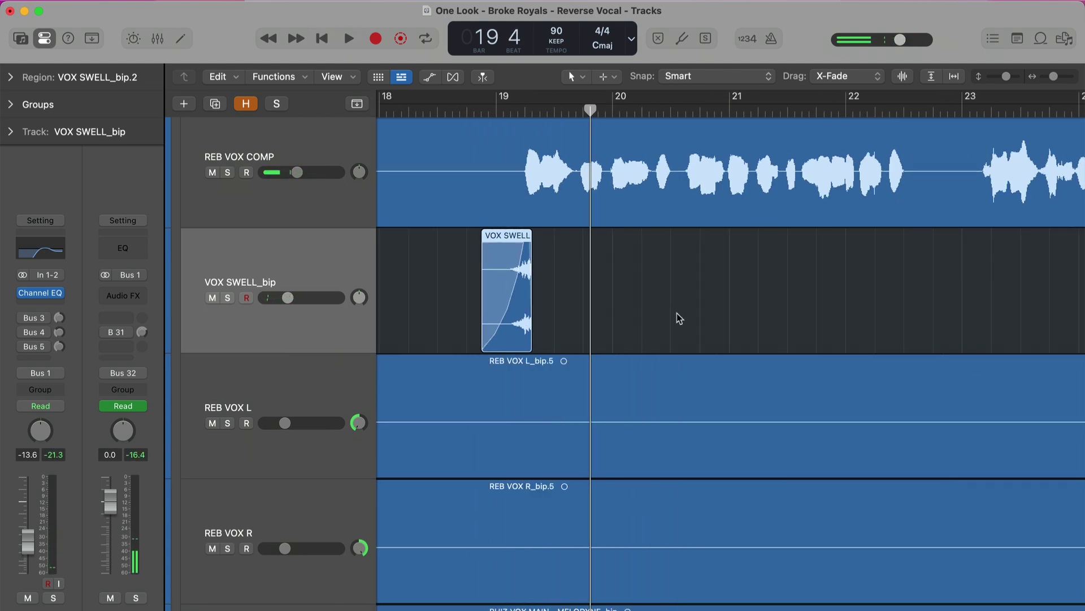
pyautogui.moveTo(517, 326); pyautogui.dragTo(797, 308)
# Play the extended swell under the lead vocal from bar 19 and set the VOX SWELL_bip volume to -12.8 dB.
pyautogui.click(507, 107)
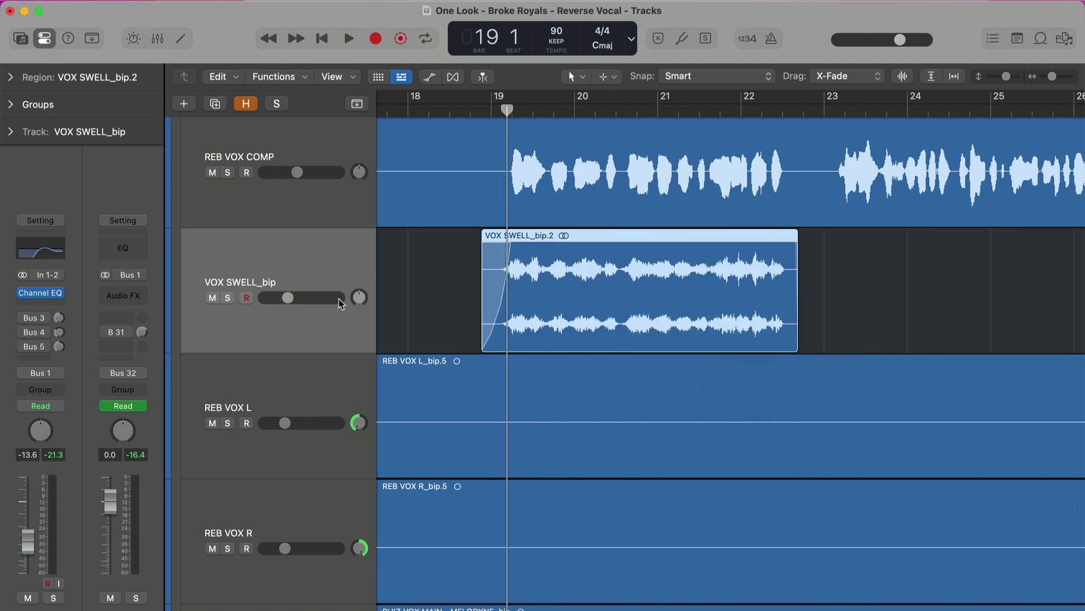
pyautogui.press('space')
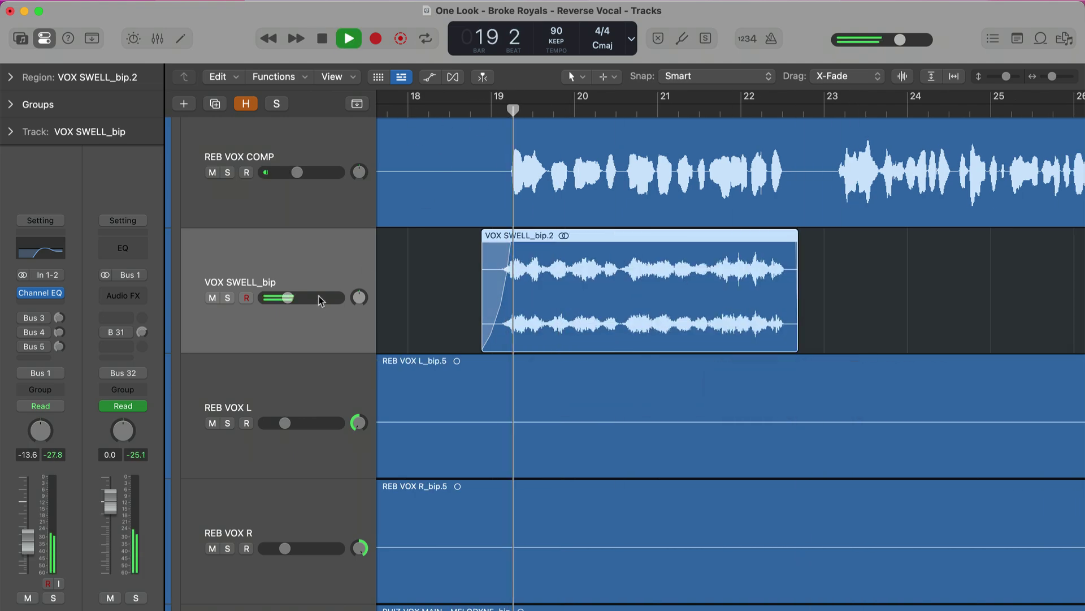
pyautogui.click(289, 299)
pyautogui.moveTo(288, 298); pyautogui.dragTo(291, 297)
pyautogui.press('space')
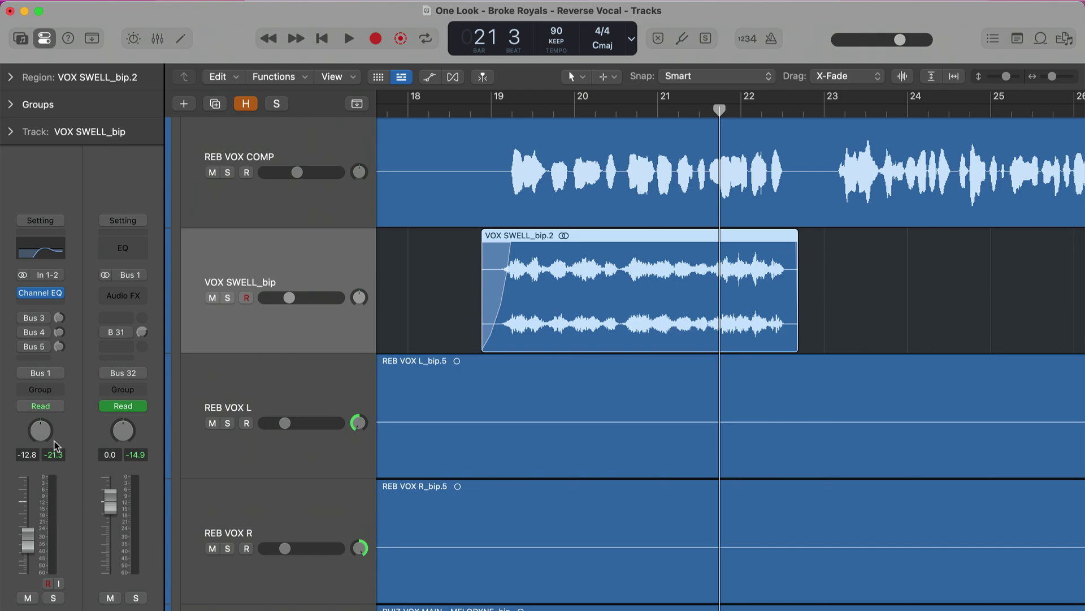
# Switch VOX SWELL_bip to Latch automation and record volume fader moves while playing the region from its start.
pyautogui.click(57, 406)
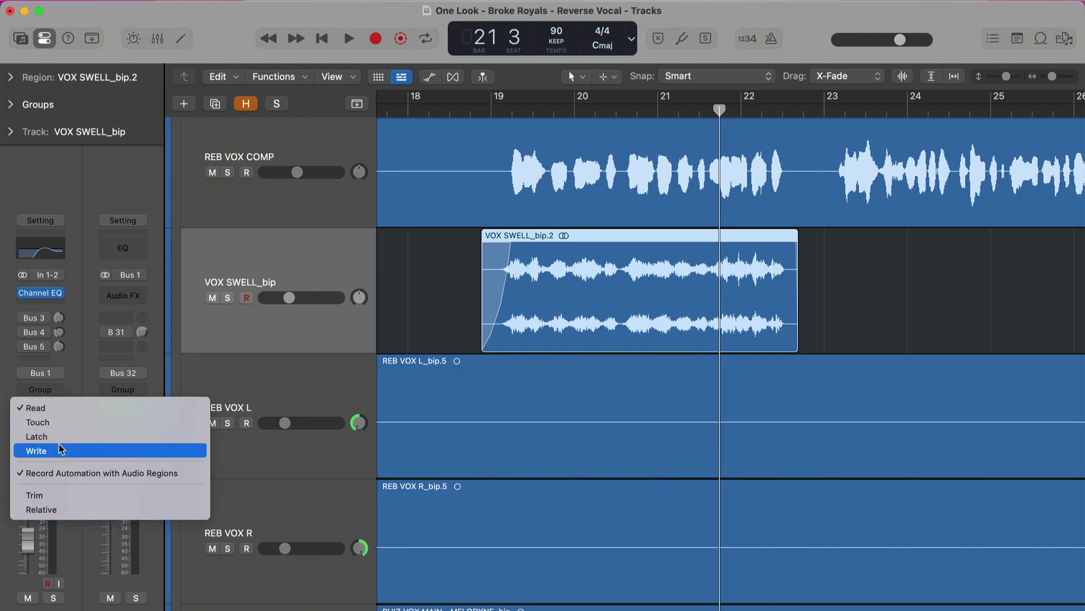
pyautogui.click(34, 436)
pyautogui.press('space')
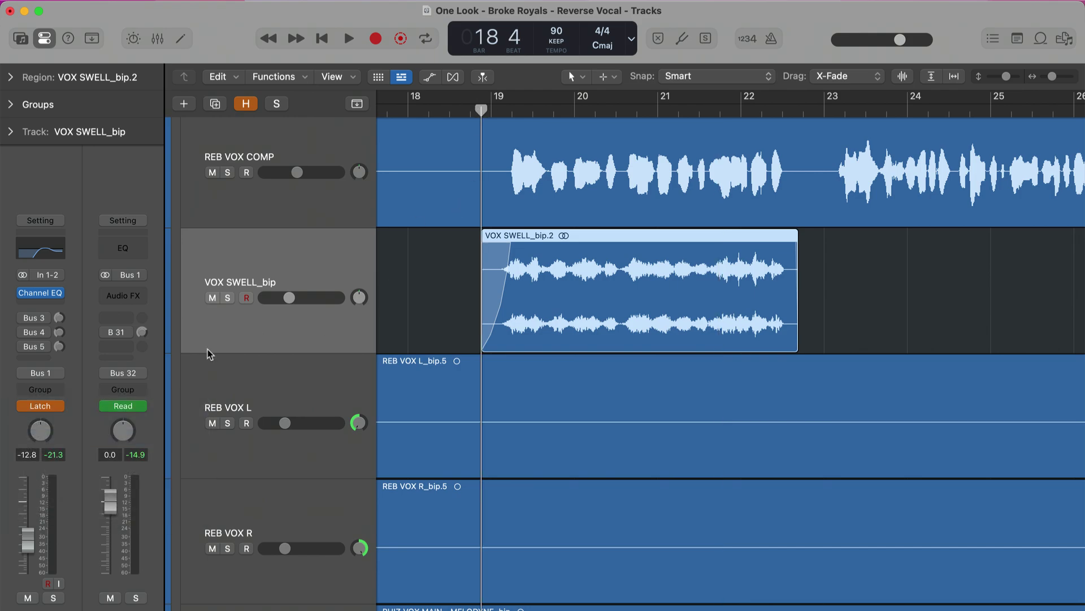
pyautogui.press('a')
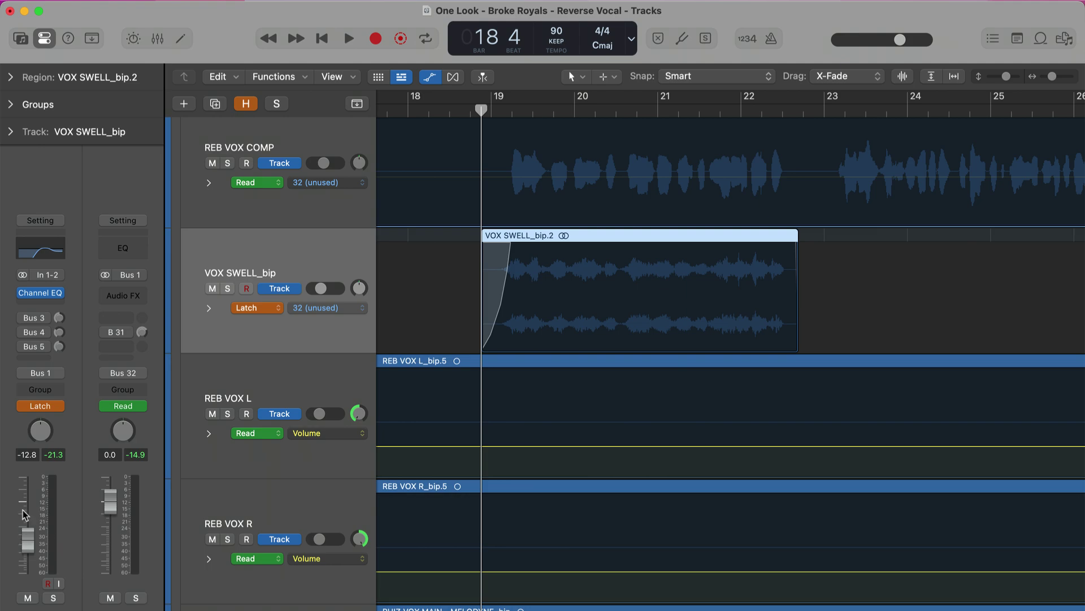
pyautogui.moveTo(28, 554)
pyautogui.mouseDown()
pyautogui.moveTo(27, 508)
pyautogui.moveTo(27, 562)
pyautogui.moveTo(27, 528)
pyautogui.moveTo(25, 564)
pyautogui.mouseUp()
pyautogui.press('space')
pyautogui.press('space')
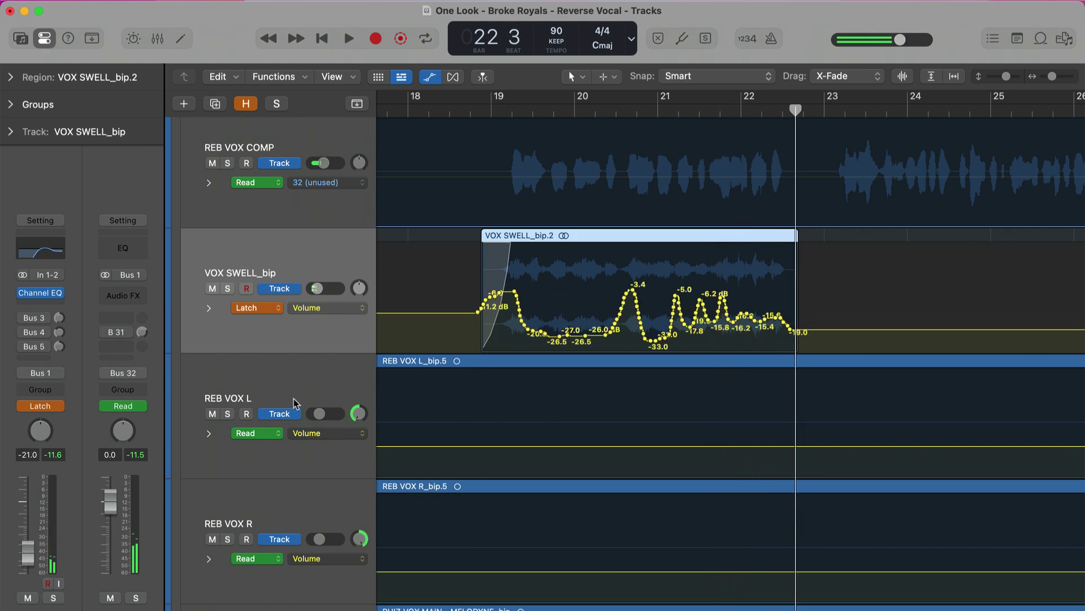
# Undo the recorded volume automation, return VOX SWELL_bip to Read mode, and hide the automation lanes.
pyautogui.press('super+z')
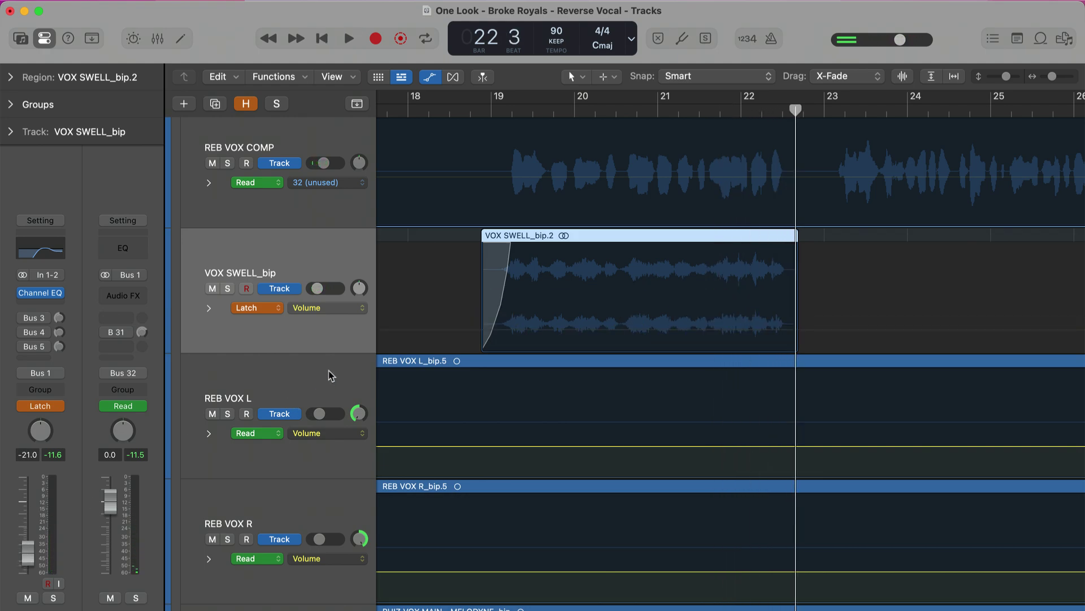
pyautogui.click(64, 411)
pyautogui.click(64, 379)
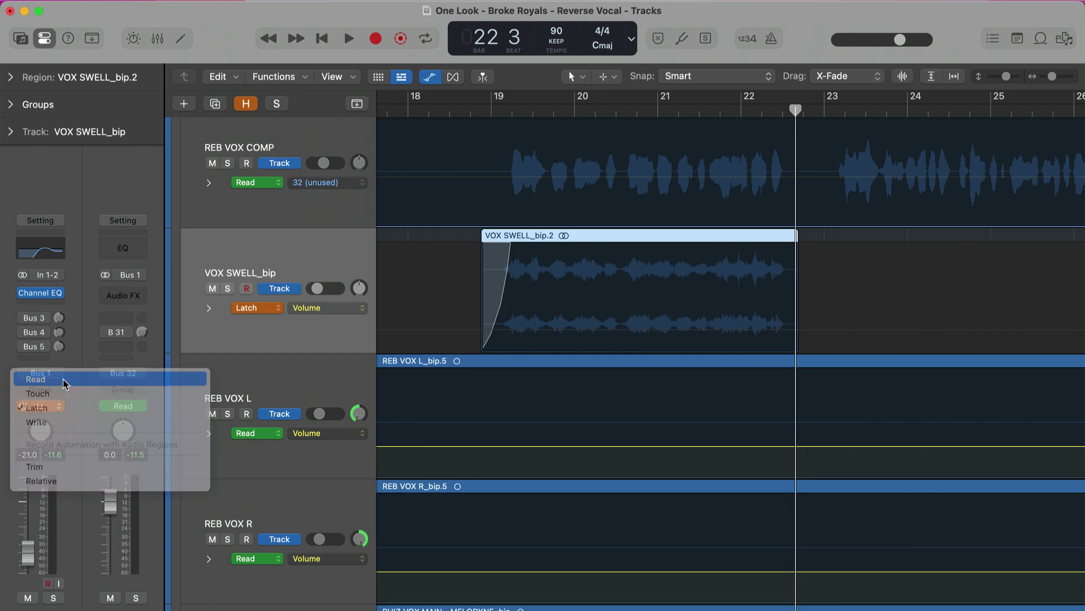
pyautogui.press('a')
# Play the lead vocal with VOX SWELL_bip from the start of the vocal phrase at 19 2.
pyautogui.press('super+Right')
pyautogui.hscroll(-5, 498, 275)
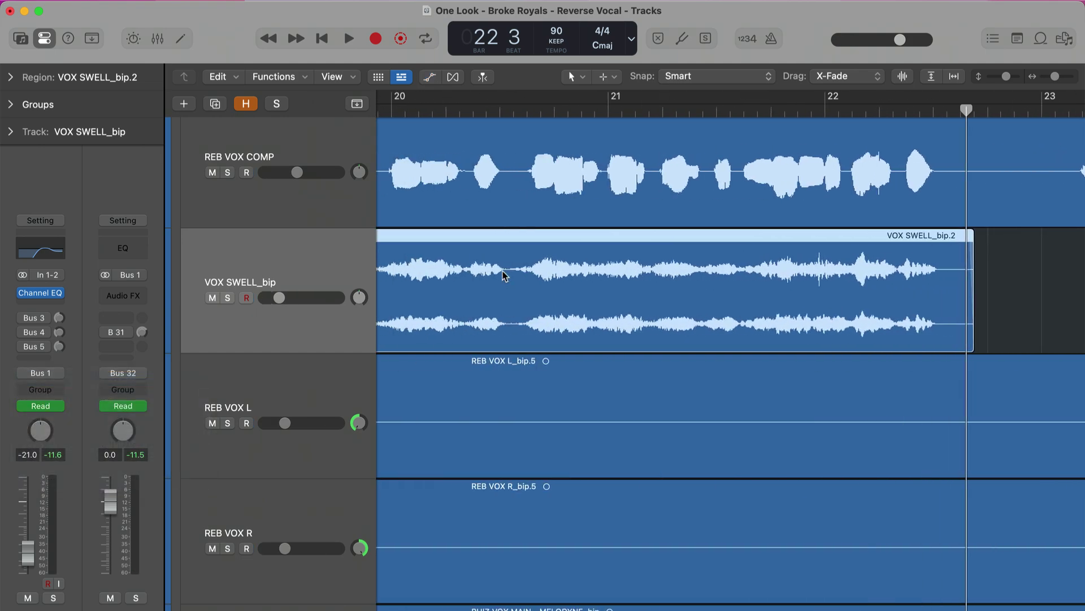
pyautogui.hscroll(-1, 505, 275)
pyautogui.hscroll(4, 618, 274)
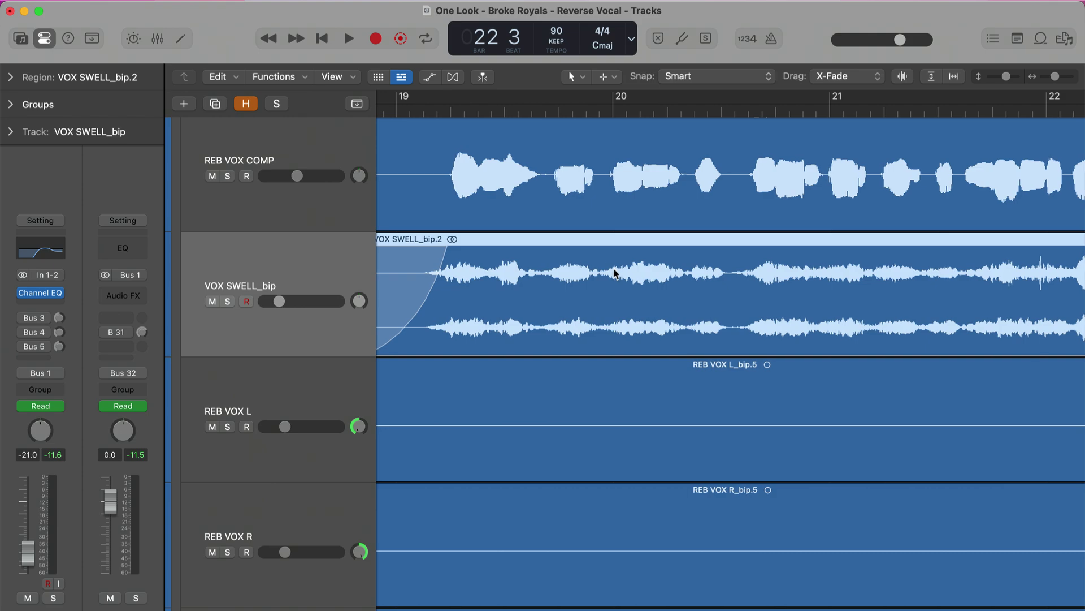
pyautogui.click(480, 104)
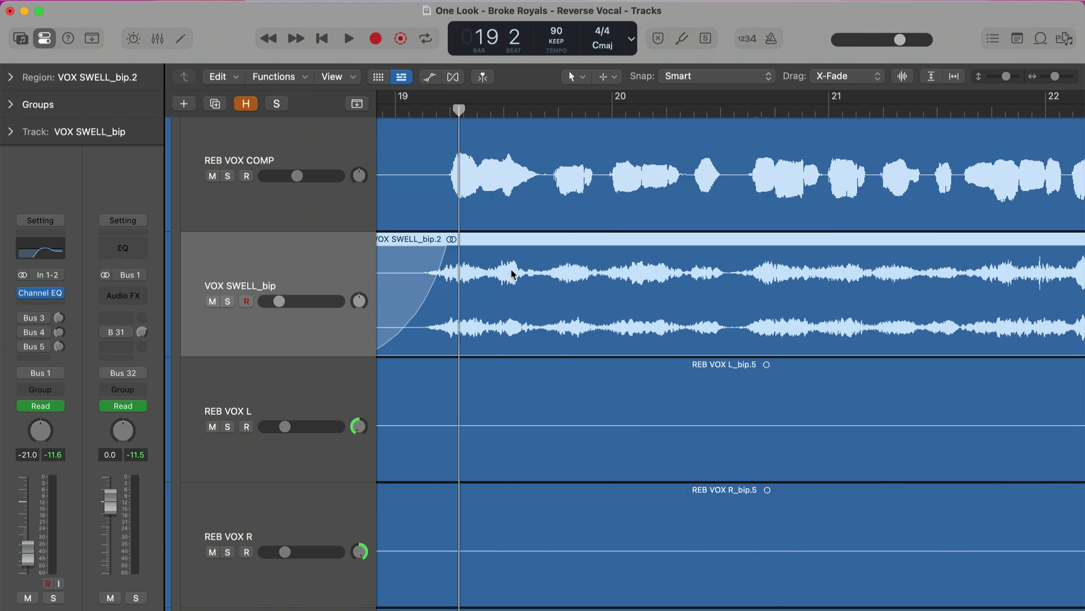
pyautogui.press('space')
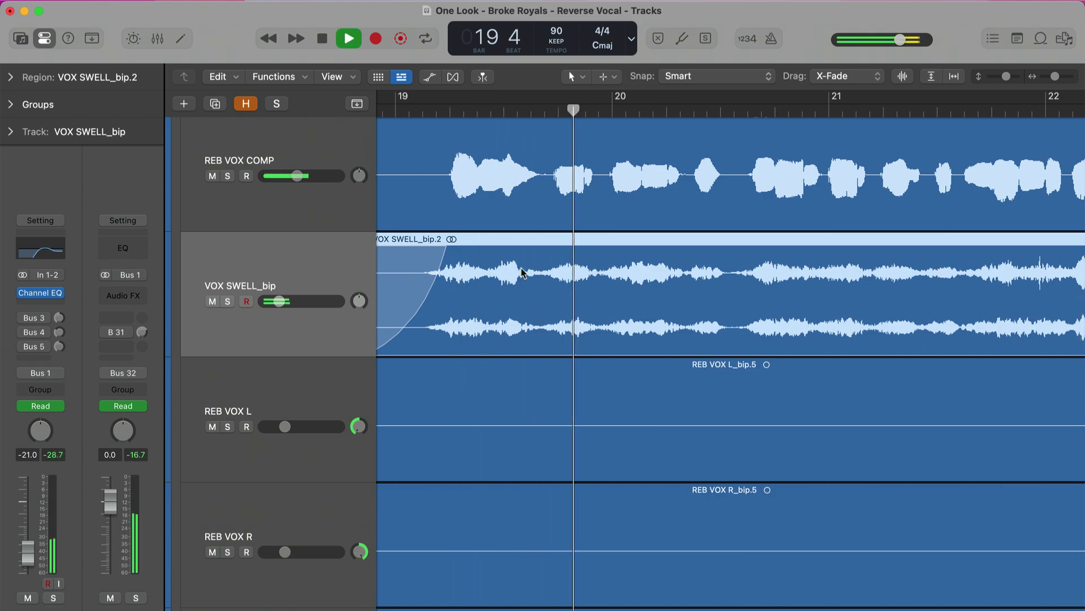
pyautogui.press('space')
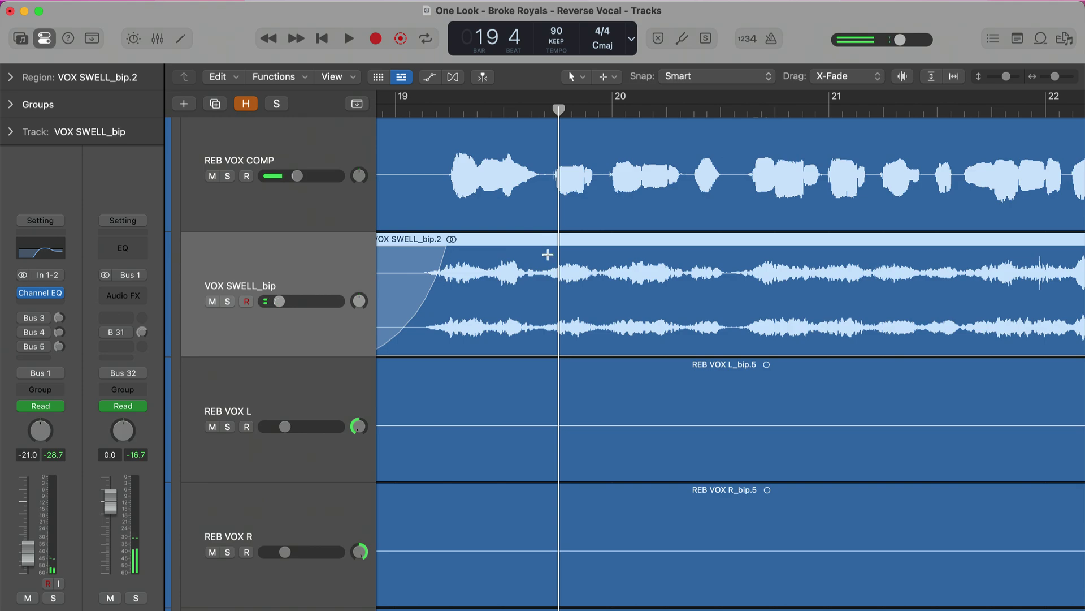
# Cut the swell under the first vocal word in bar 19 and start the following region slightly earlier with a short fade-in.
pyautogui.moveTo(548, 254); pyautogui.dragTo(459, 353)
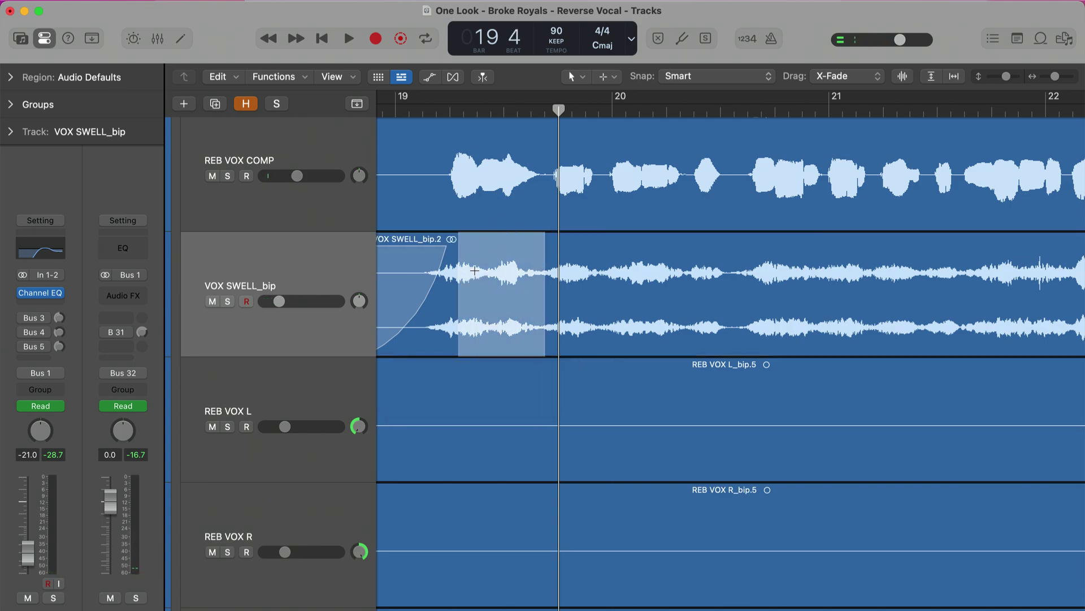
pyautogui.press('Delete')
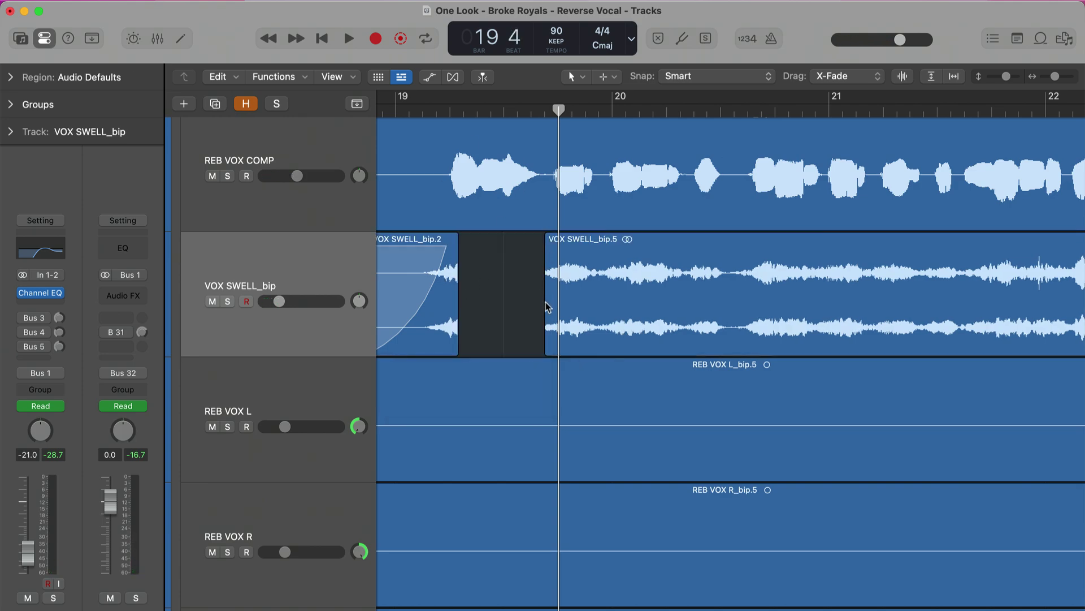
pyautogui.moveTo(547, 306); pyautogui.dragTo(532, 330)
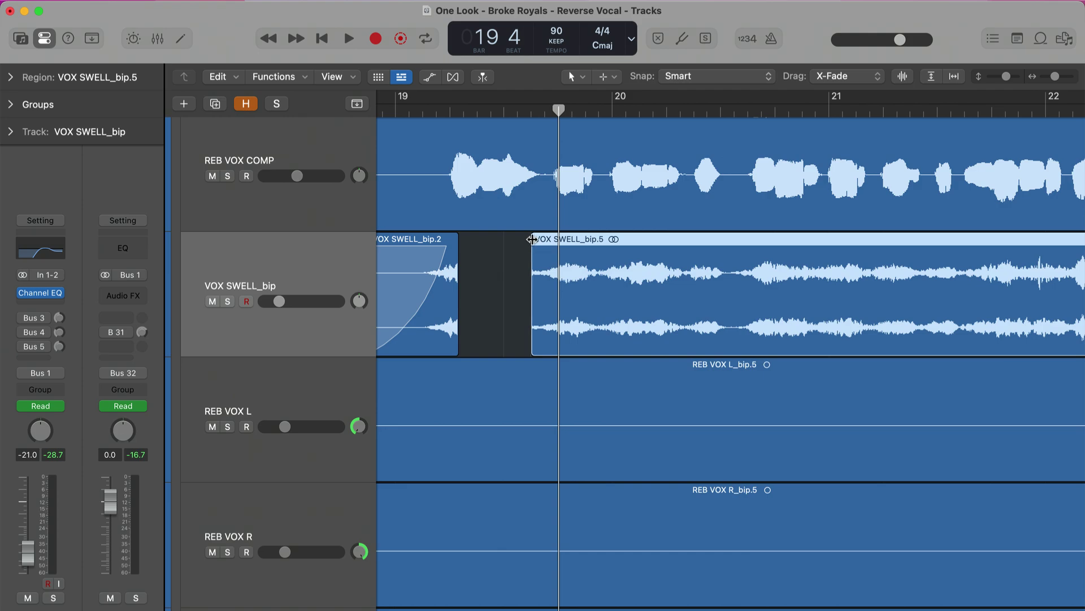
pyautogui.moveTo(532, 239); pyautogui.dragTo(551, 239)
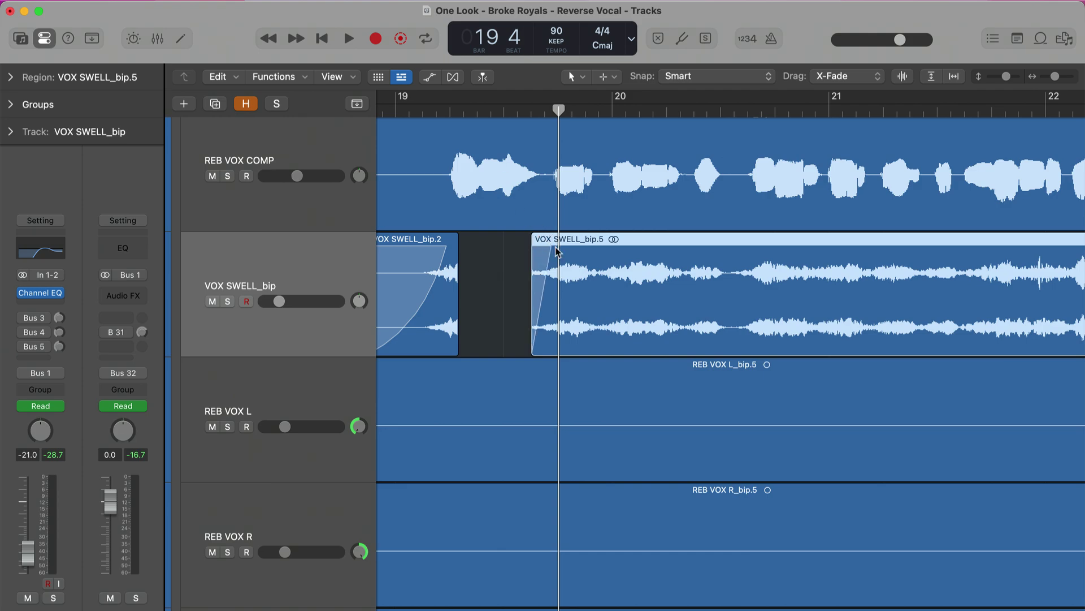
# Delete the swell between 19 4 1 121 and 20 2 4 1 and play the chopped version from bar 19.
pyautogui.moveTo(564, 255); pyautogui.dragTo(708, 258)
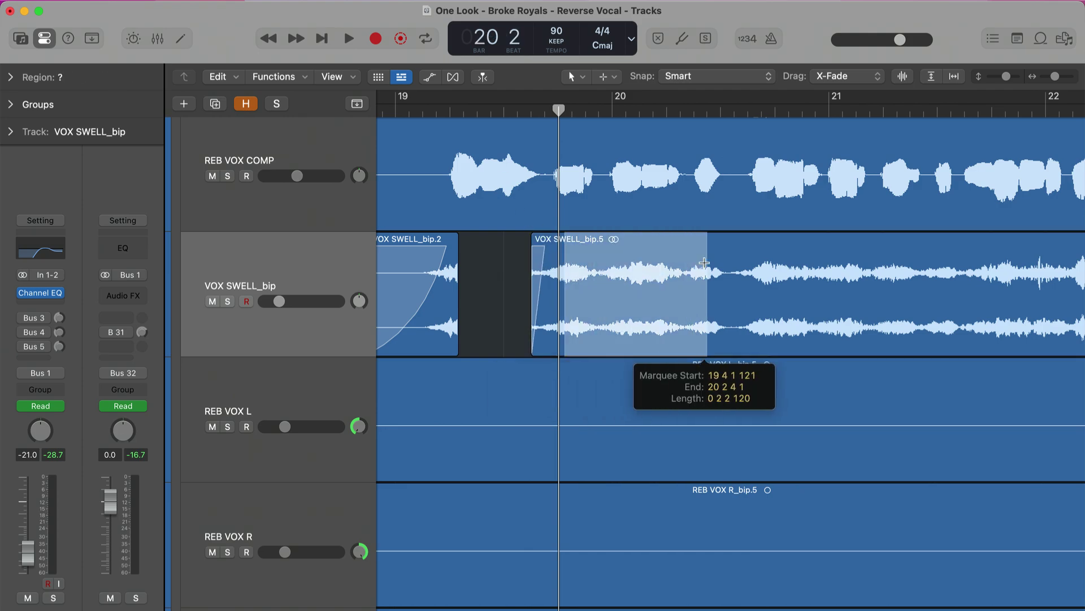
pyautogui.press('Delete')
pyautogui.click(562, 246)
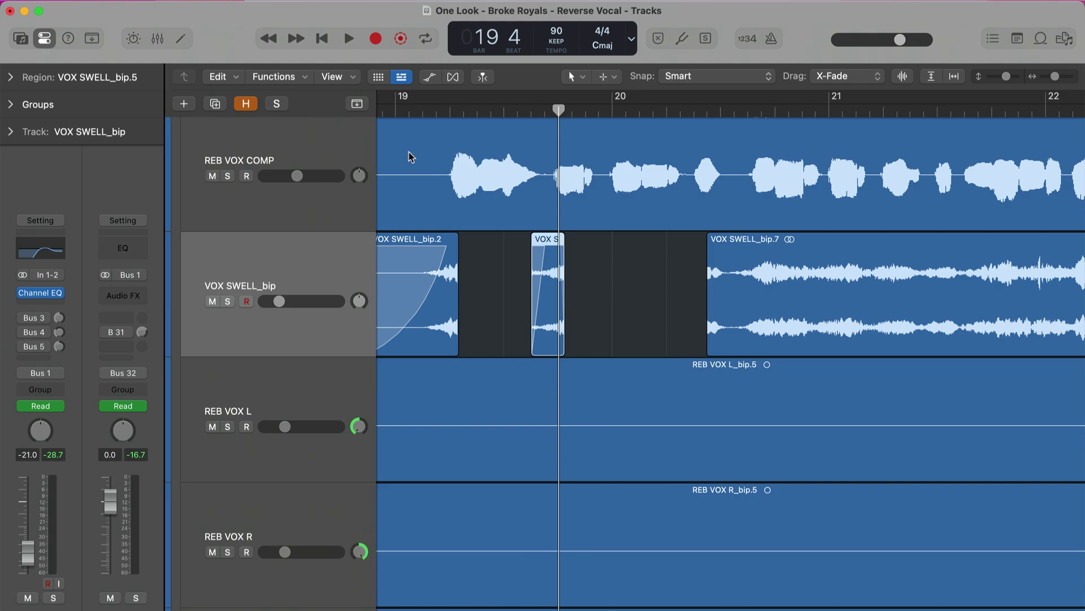
pyautogui.click(396, 107)
pyautogui.press('space')
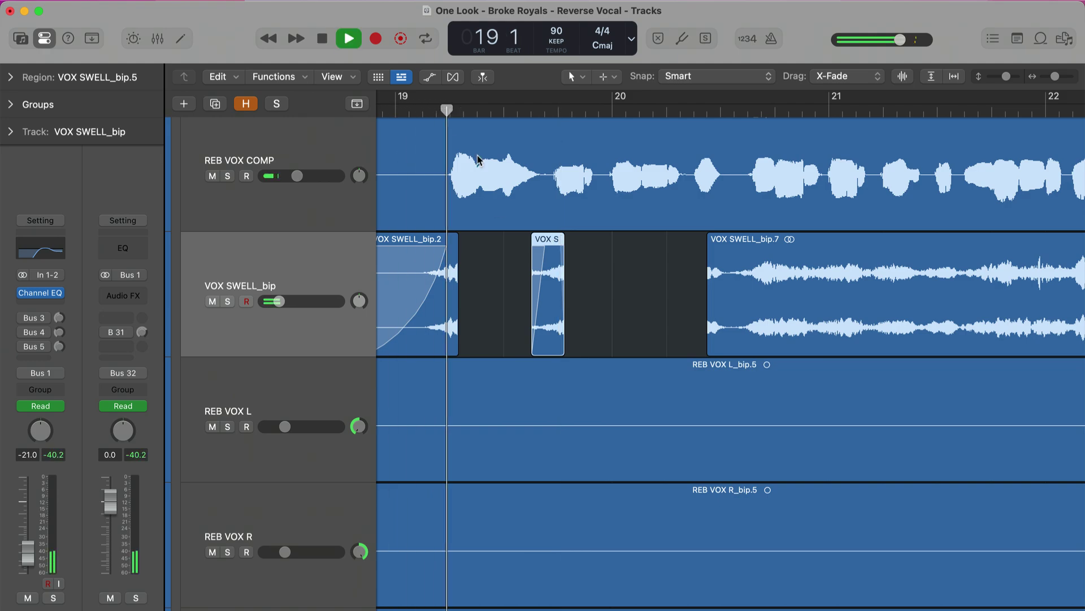
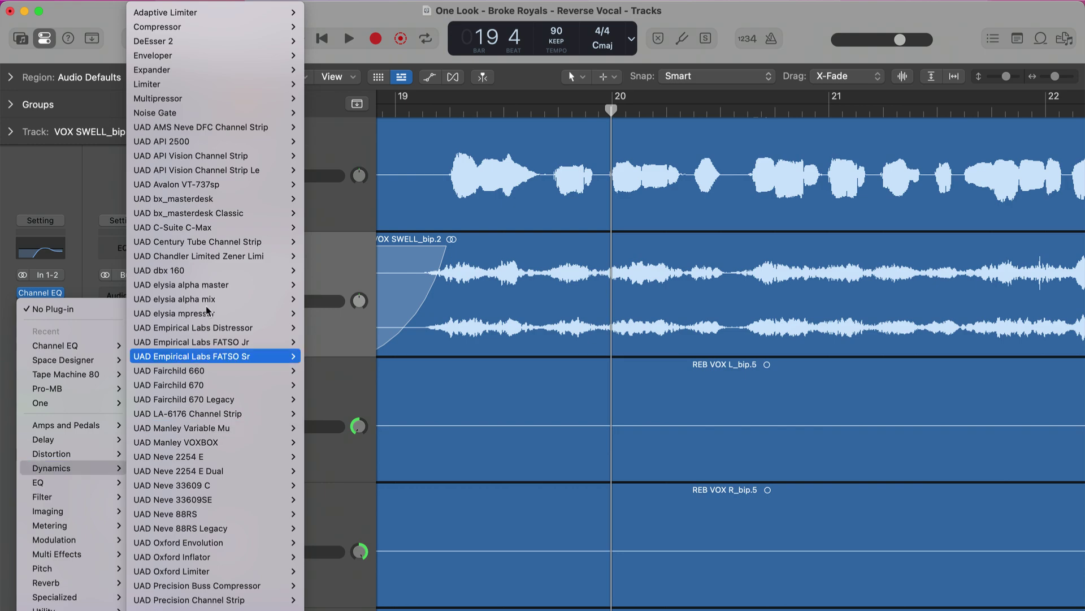
# Insert a stereo Compressor on VOX SWELL_bip and set its side chain to REB VOX COMP (Audio 40).
pyautogui.moveTo(187, 29)
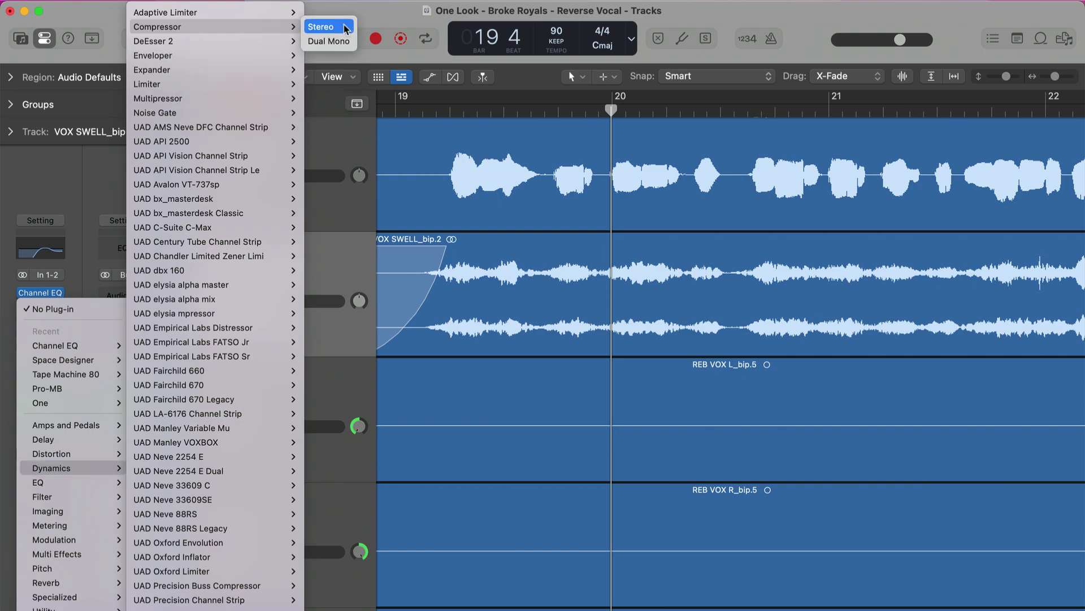
pyautogui.click(317, 26)
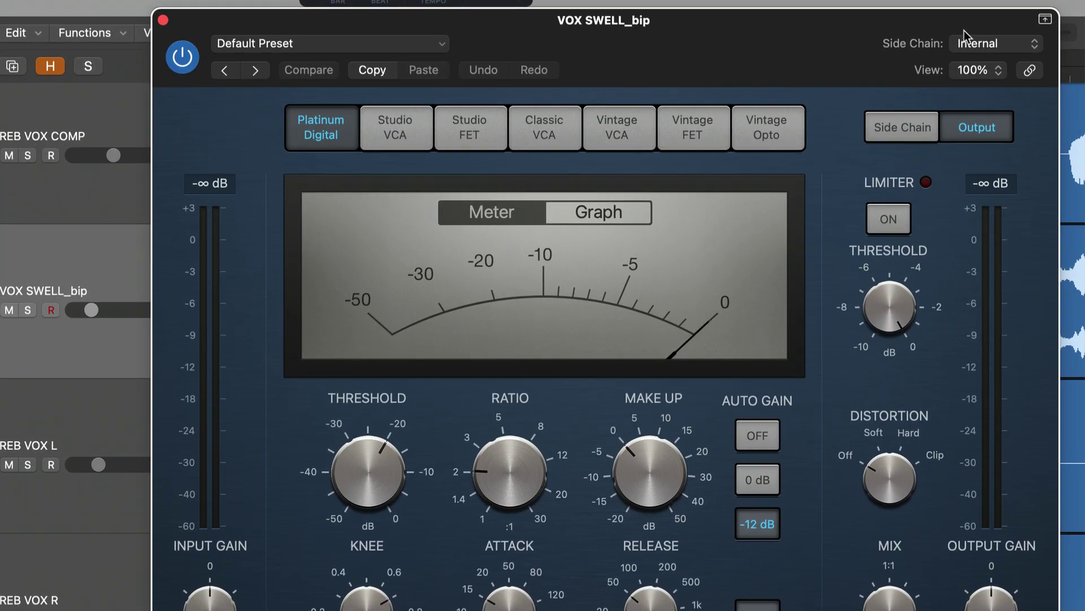
pyautogui.click(973, 47)
pyautogui.moveTo(984, 73)
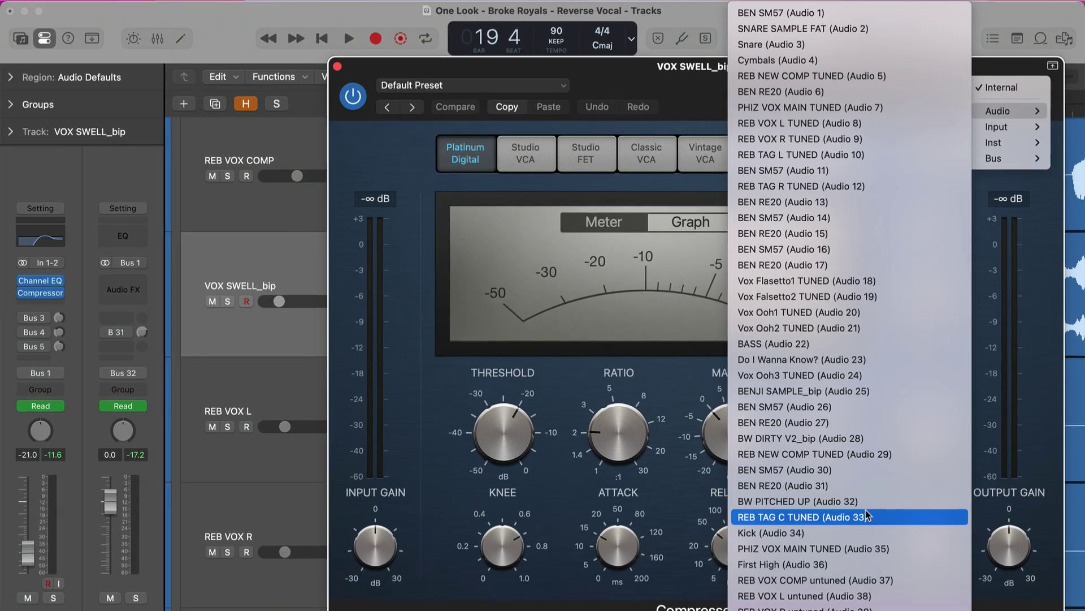
pyautogui.scroll(-3, 831, 549)
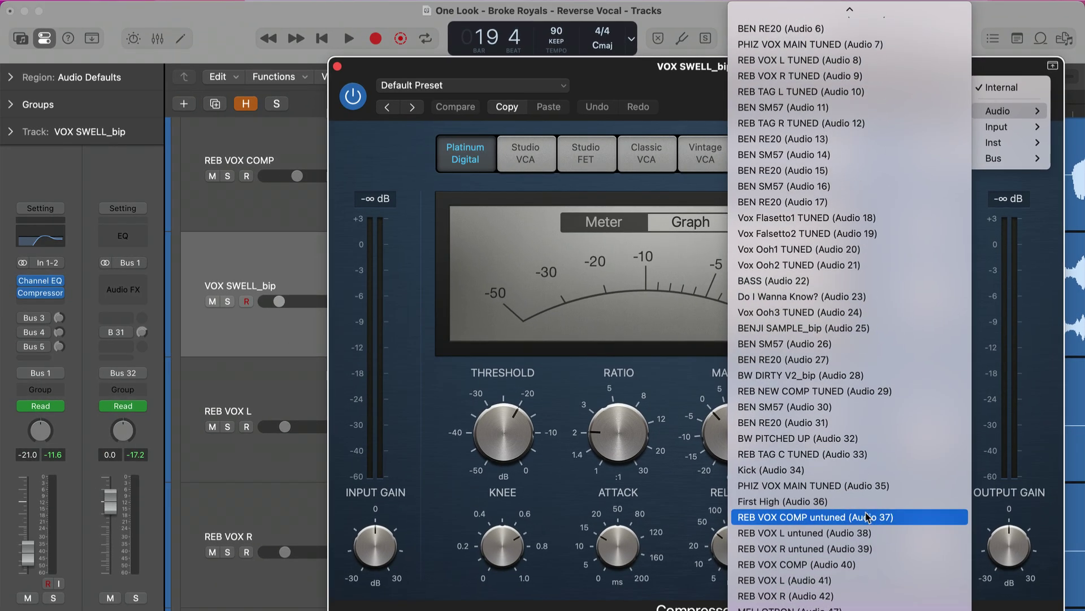
pyautogui.click(814, 564)
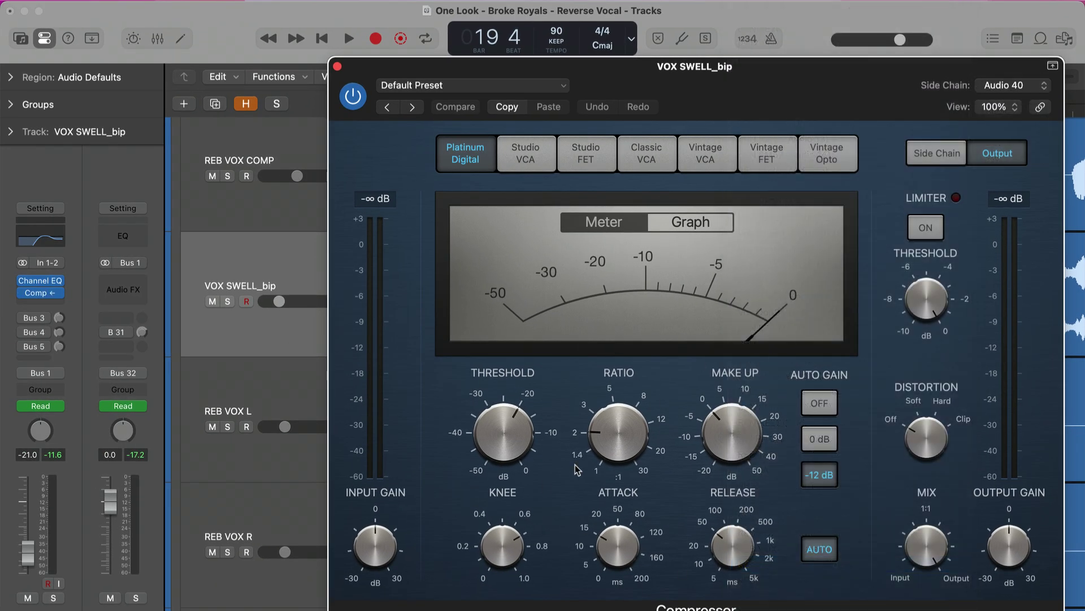
# Solo VOX SWELL_bip and raise the Compressor's ratio to about 5:1 during playback.
pyautogui.press('s')
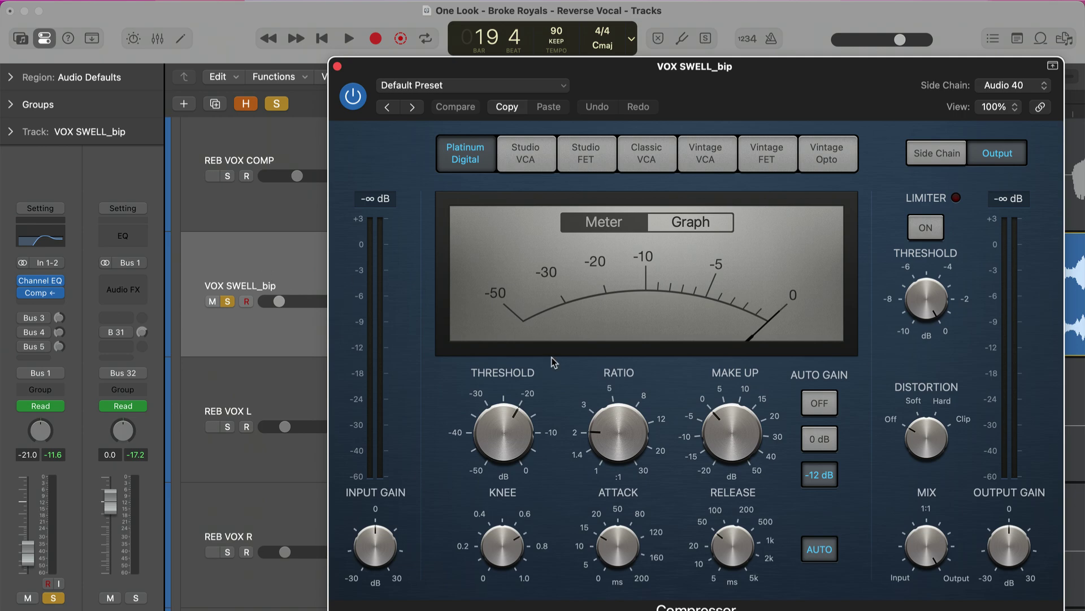
pyautogui.press('space')
pyautogui.moveTo(614, 74); pyautogui.dragTo(726, 40)
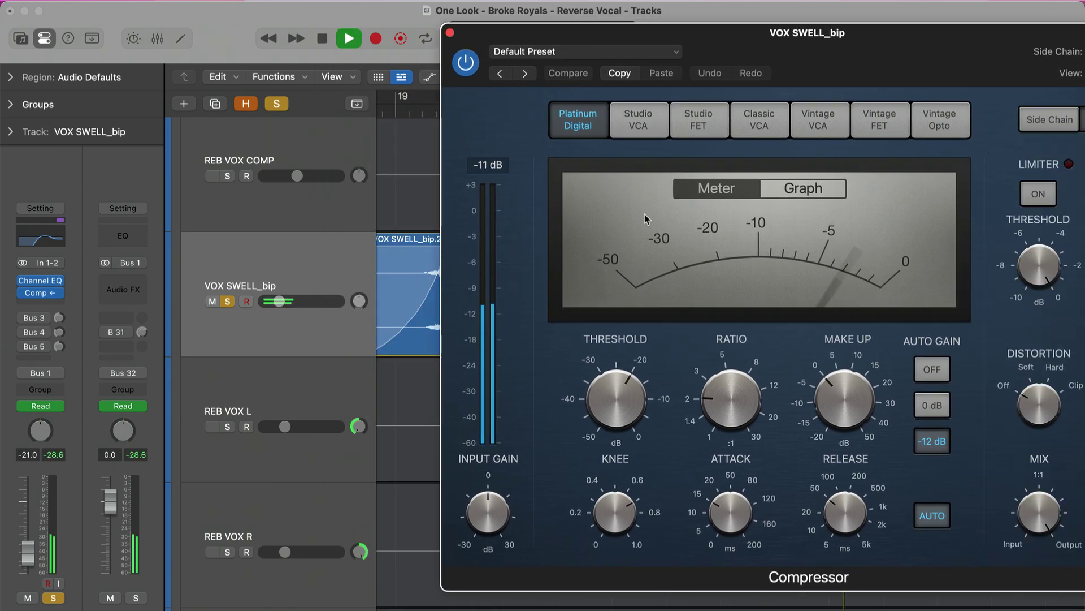
pyautogui.moveTo(728, 396); pyautogui.dragTo(727, 368)
# Set the Compressor's attack to 11.0 ms and release to 140.0 ms during playback, then close it and unsolo VOX SWELL_bip.
pyautogui.click(731, 516)
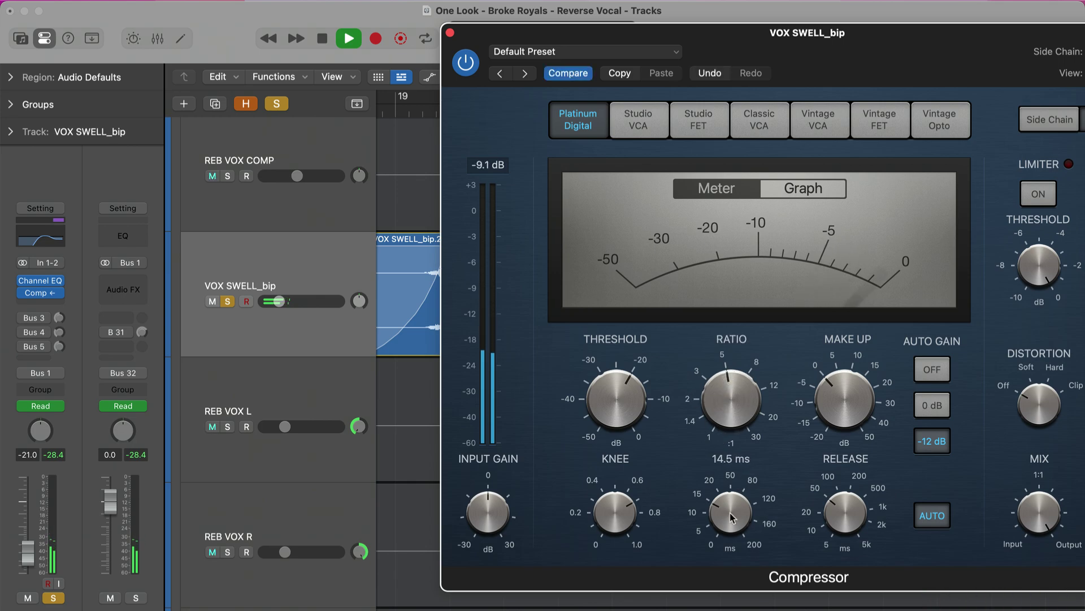
pyautogui.press('space')
pyautogui.moveTo(840, 517); pyautogui.dragTo(840, 516)
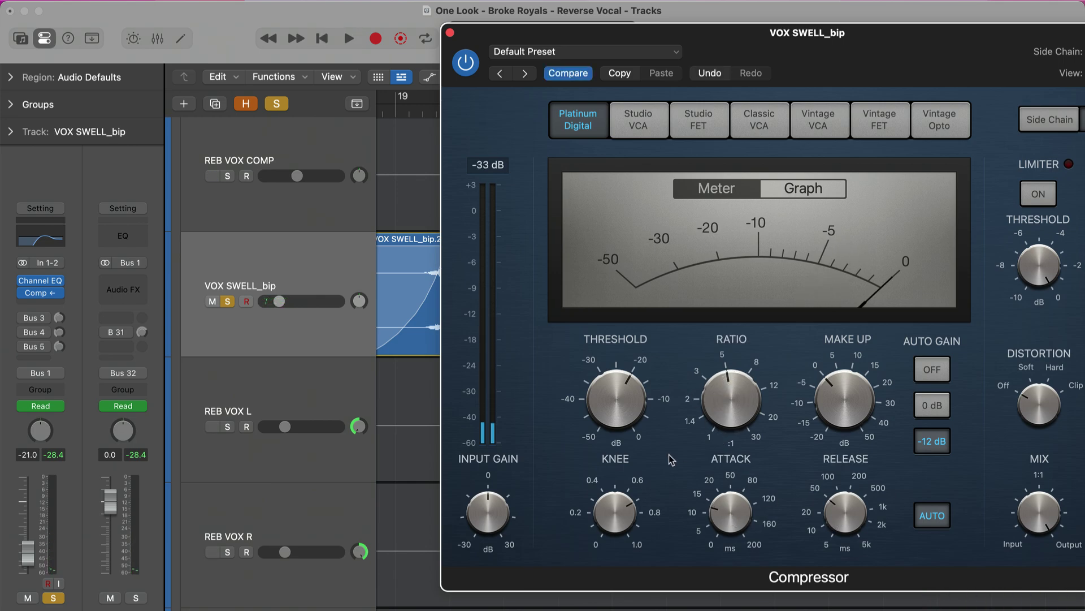
pyautogui.press('space')
pyautogui.moveTo(732, 513); pyautogui.dragTo(733, 521)
pyautogui.moveTo(842, 512); pyautogui.dragTo(841, 494)
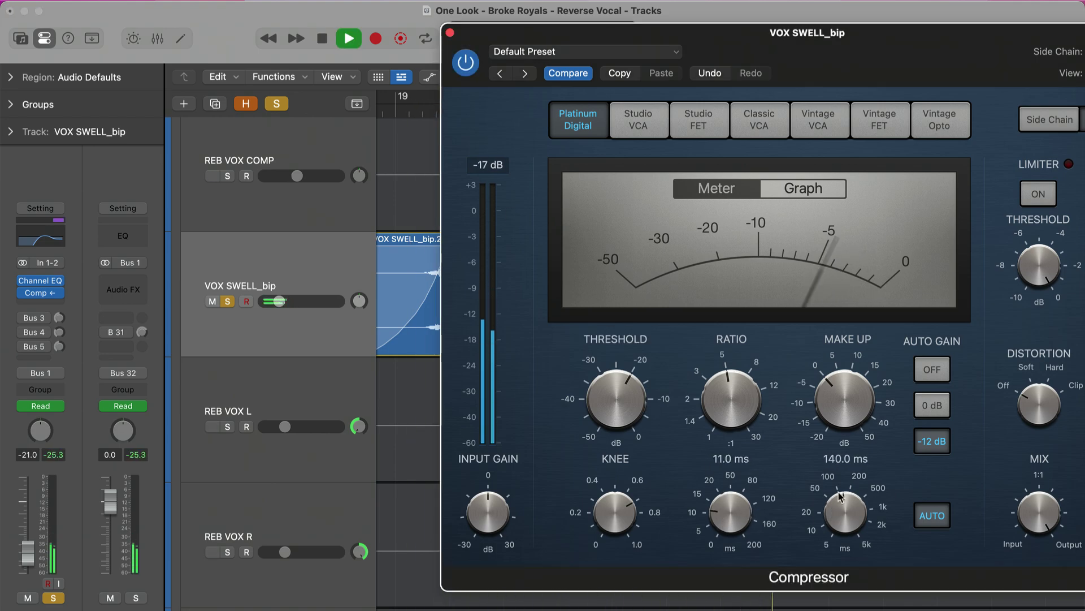
pyautogui.press('s')
pyautogui.click(450, 32)
pyautogui.press('space')
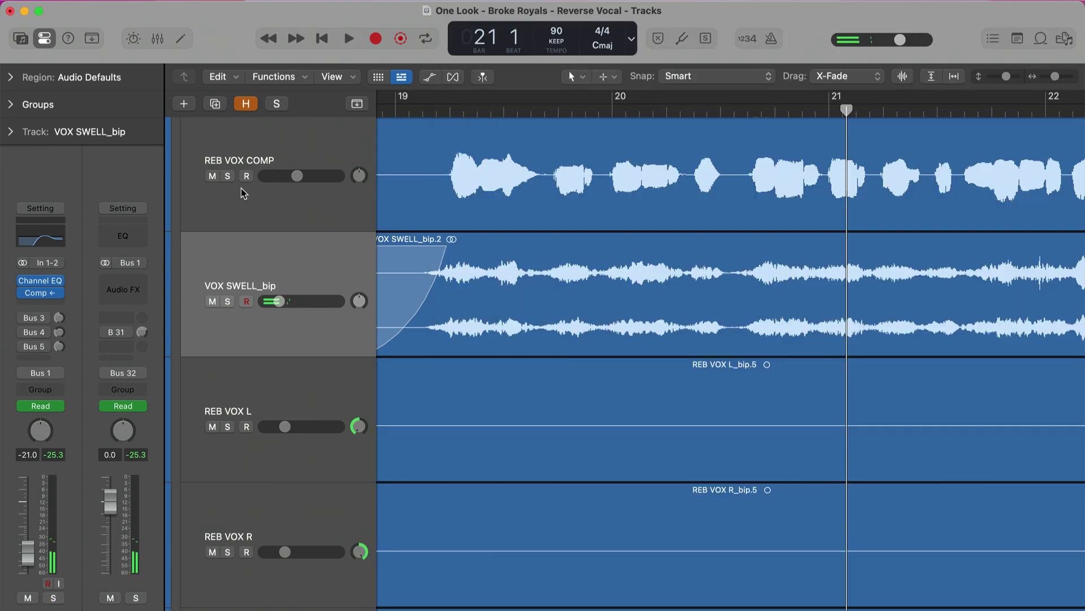
# Solo REB VOX COMP and VOX SWELL_bip, play them from the phrase start in bar 19, and set the swell's volume to -15.4 dB.
pyautogui.click(227, 176)
pyautogui.click(430, 111)
pyautogui.press('s')
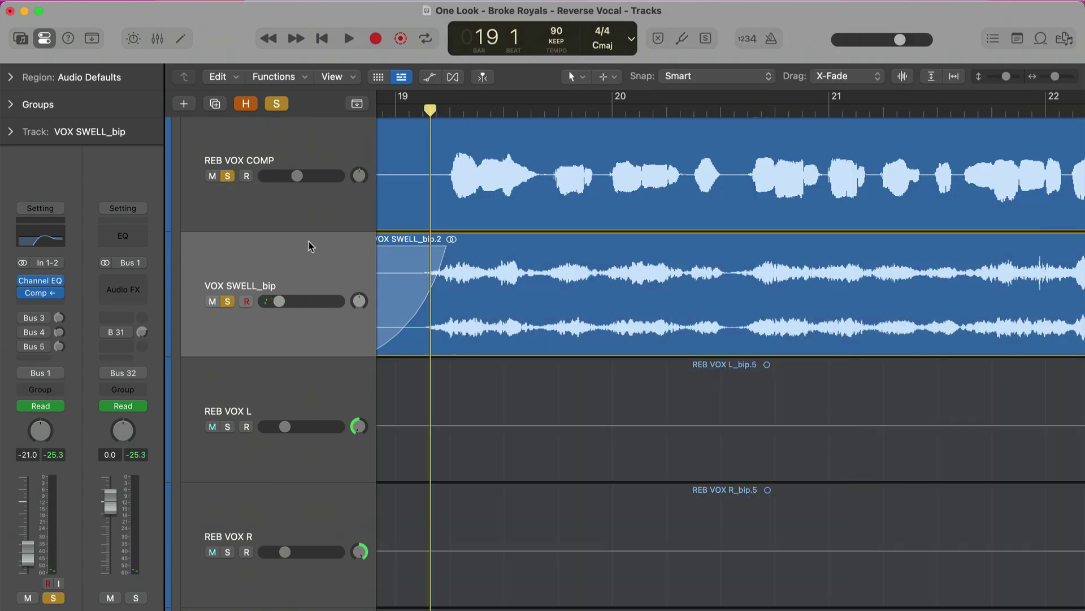
pyautogui.press('space')
pyautogui.click(281, 301)
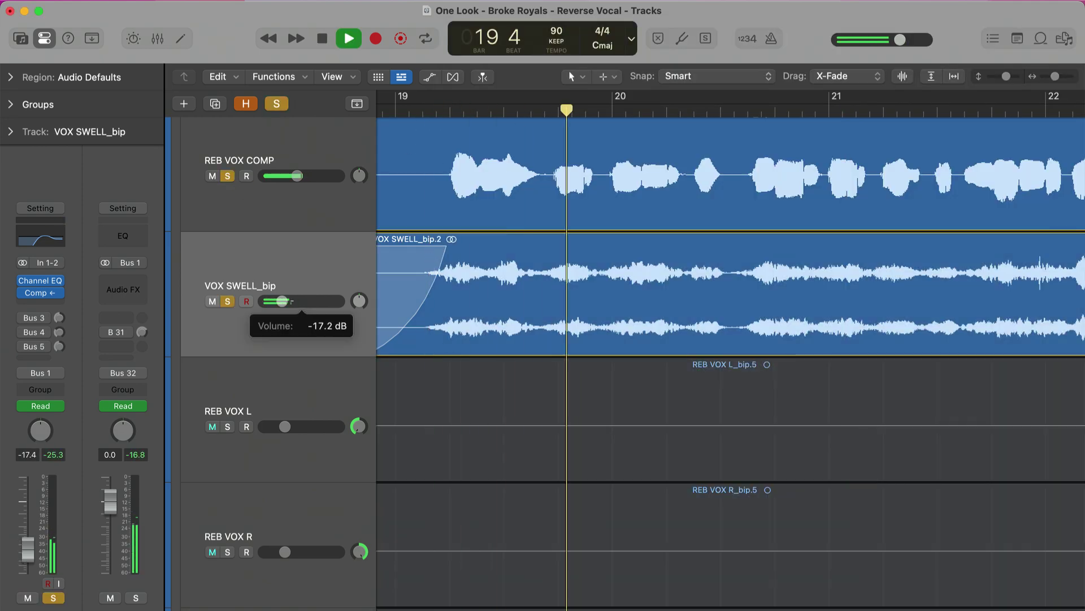
pyautogui.moveTo(281, 301); pyautogui.dragTo(285, 301)
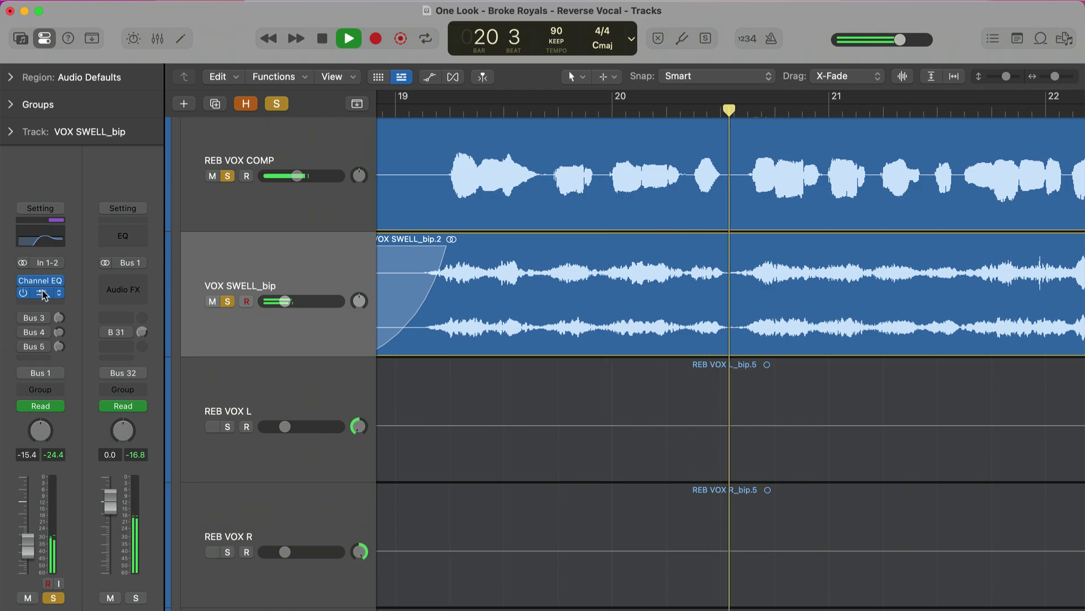
# Open the swell's Compressor and examine its gain reduction while playing both soloed vocals from bar 19.
pyautogui.click(42, 293)
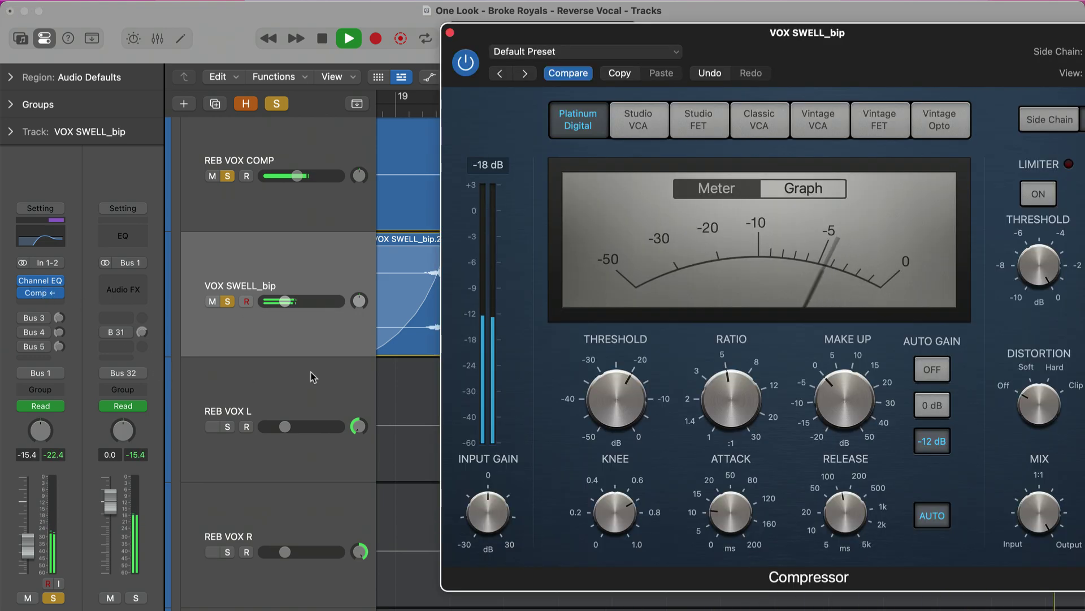
pyautogui.press('space')
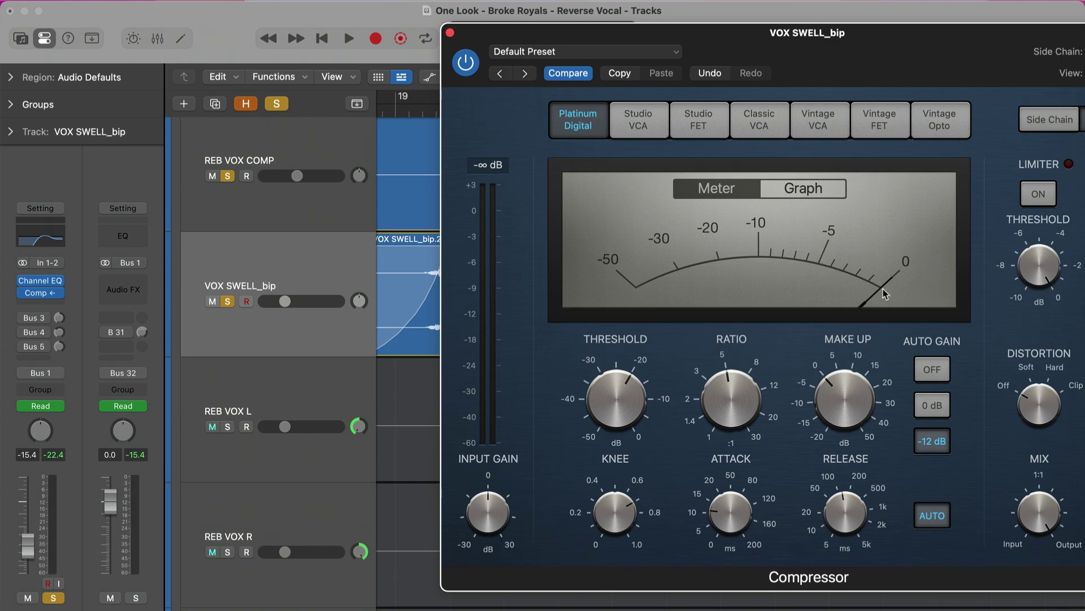
pyautogui.click(416, 125)
pyautogui.press('space')
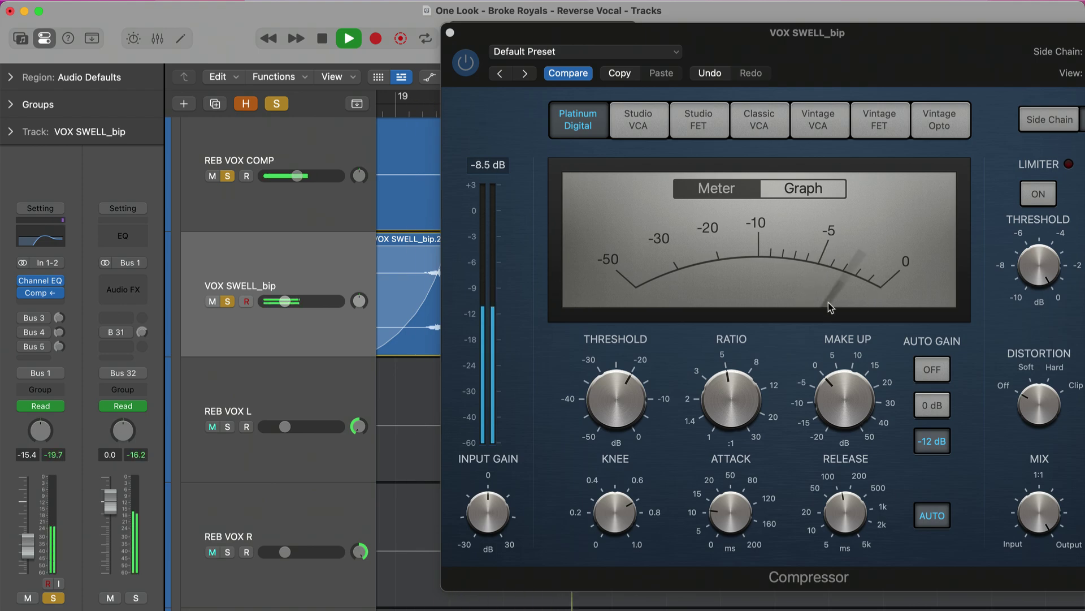
pyautogui.press('space')
# Replay the soloed vocals from the end of the first word, examine the compression between words, and close the Compressor.
pyautogui.moveTo(529, 33); pyautogui.dragTo(650, 31)
pyautogui.scroll(2, 497, 170)
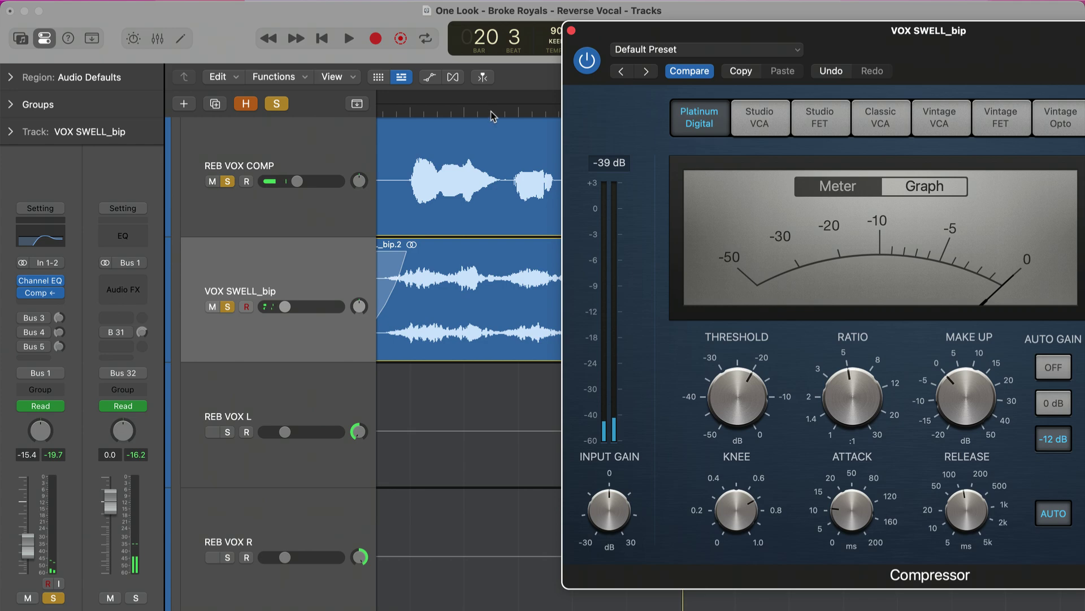
pyautogui.click(492, 110)
pyautogui.press('space')
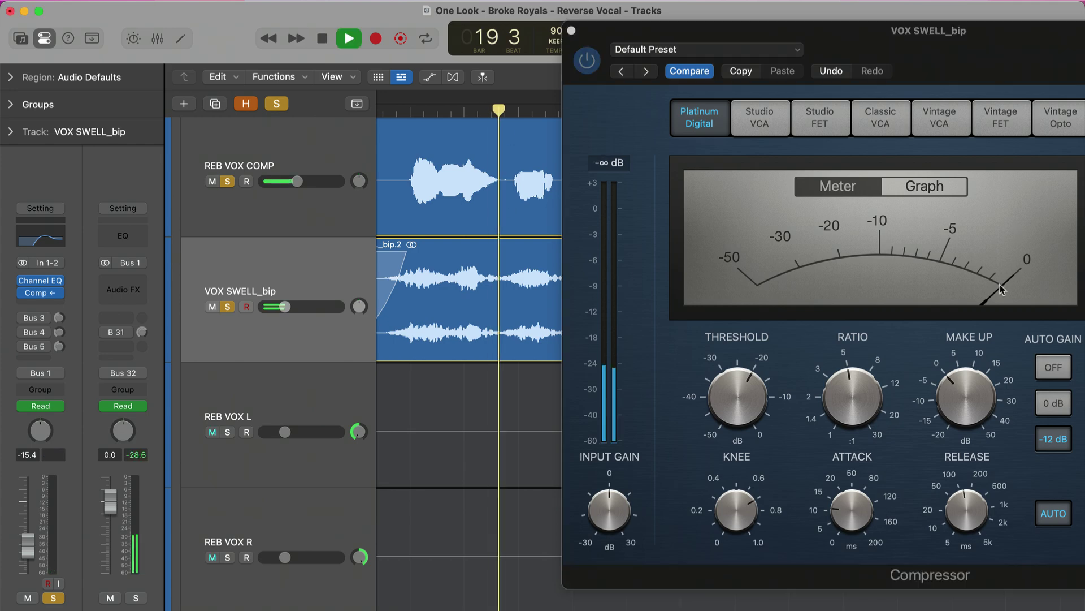
pyautogui.press('space')
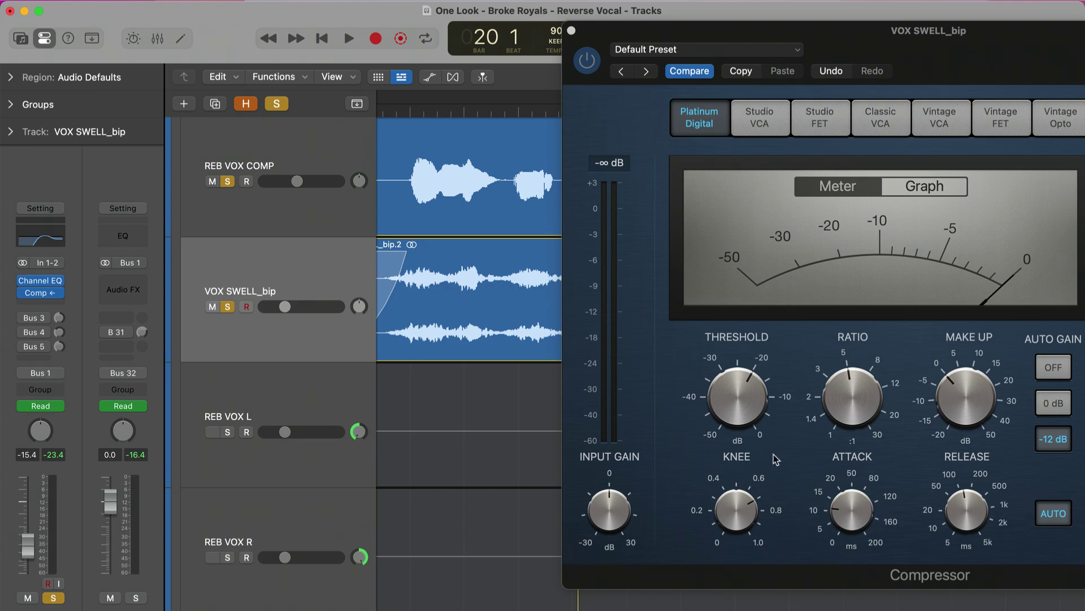
pyautogui.click(572, 31)
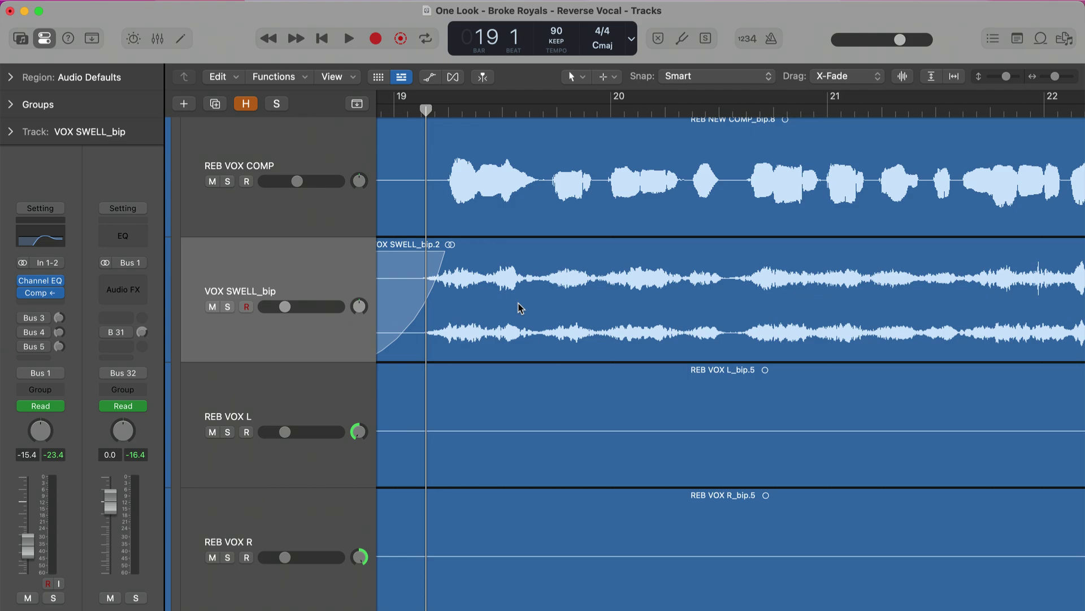
# Play the phrase in the full mix from bar 19 and set the VOX SWELL_bip volume to -17.4 dB.
pyautogui.press('space')
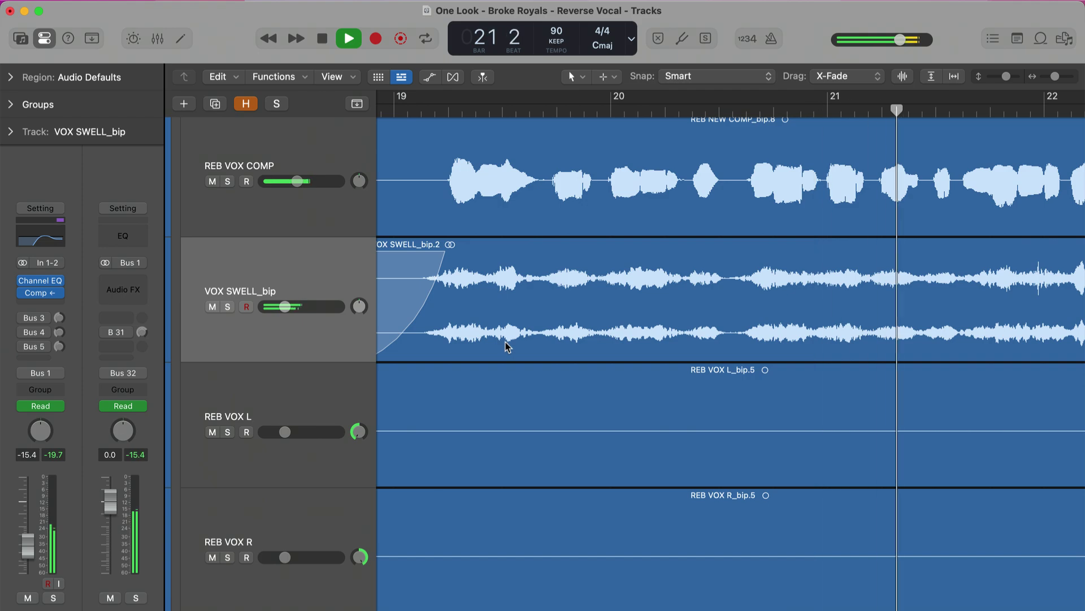
pyautogui.moveTo(285, 307); pyautogui.dragTo(282, 306)
pyautogui.press('super+Left')
pyautogui.press('space')
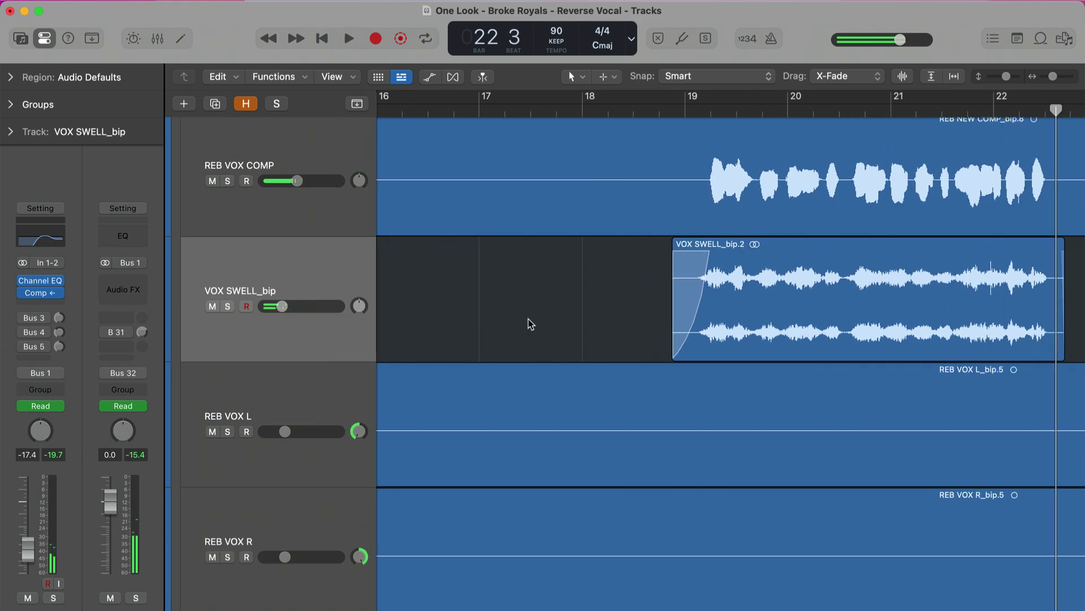